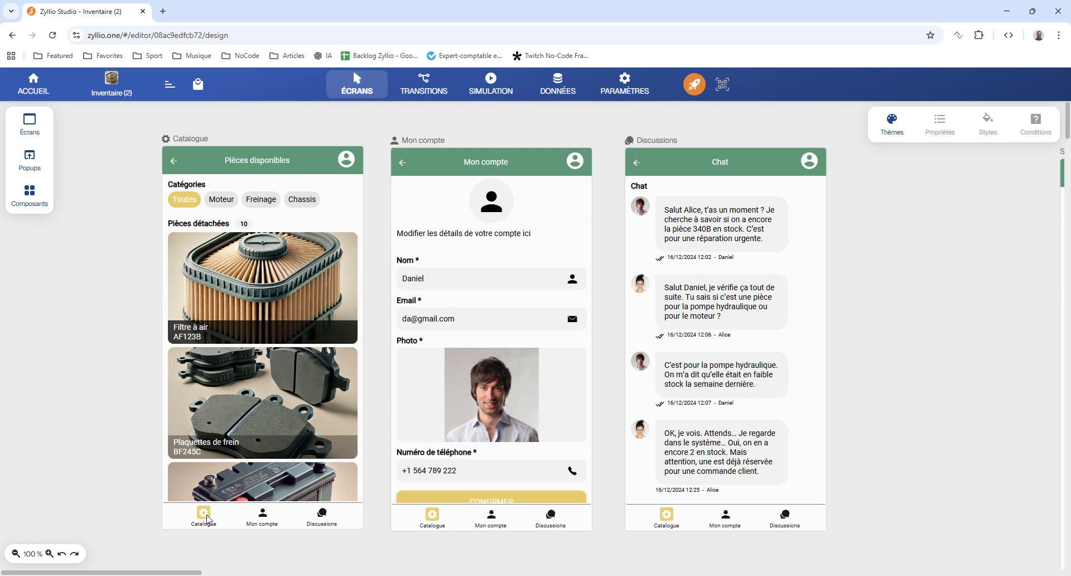
Set the Catalogue screen's notification badge to the fixed value 5
click(228, 521)
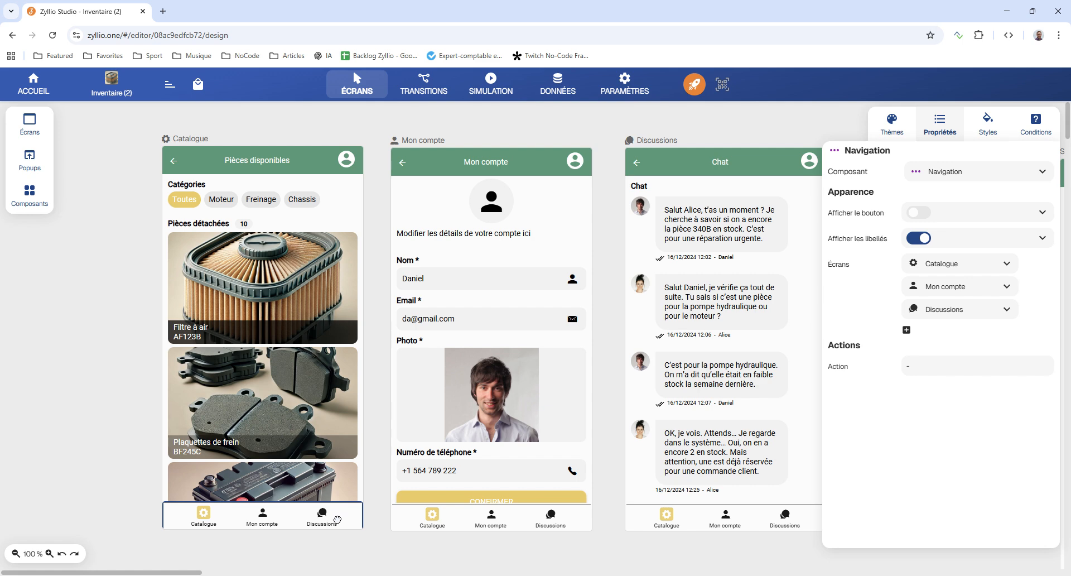
click(377, 549)
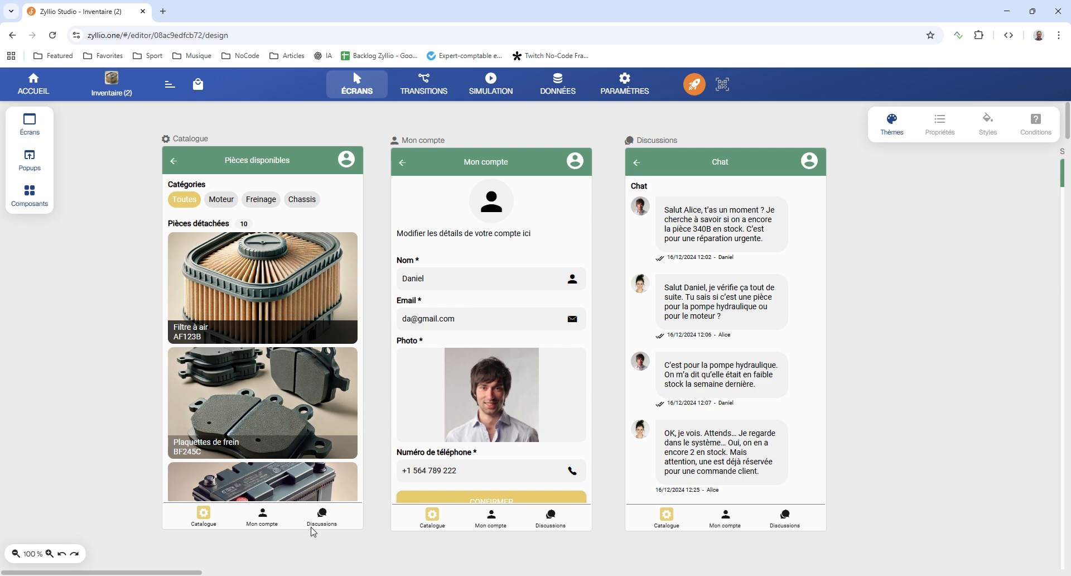
click(193, 141)
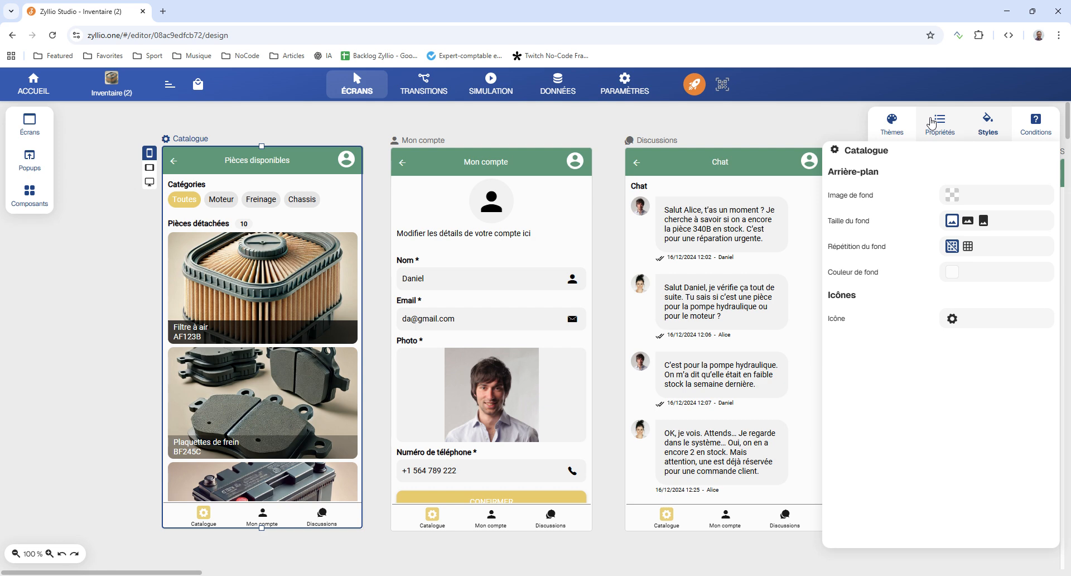
click(945, 128)
click(929, 195)
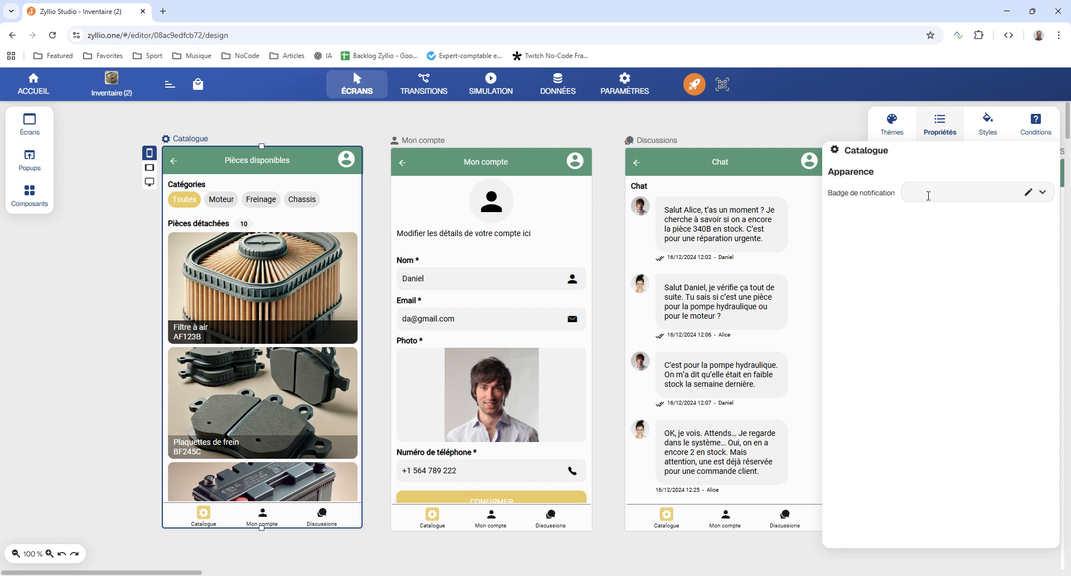
text(5)
Run the app simulation as one of the existing users to check the Catalogue badge in the navigation bar
click(504, 96)
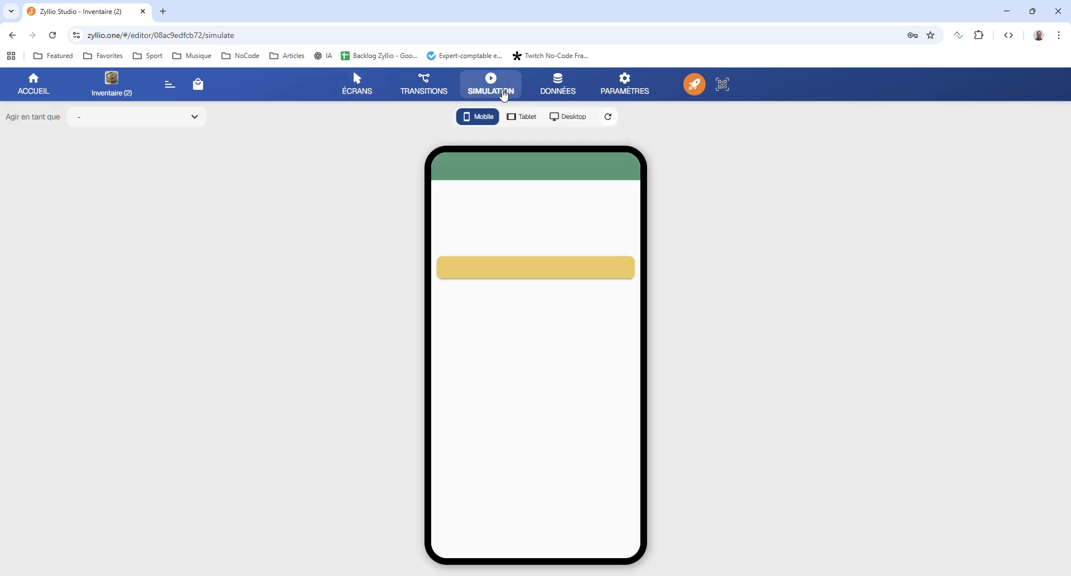
click(186, 118)
click(125, 160)
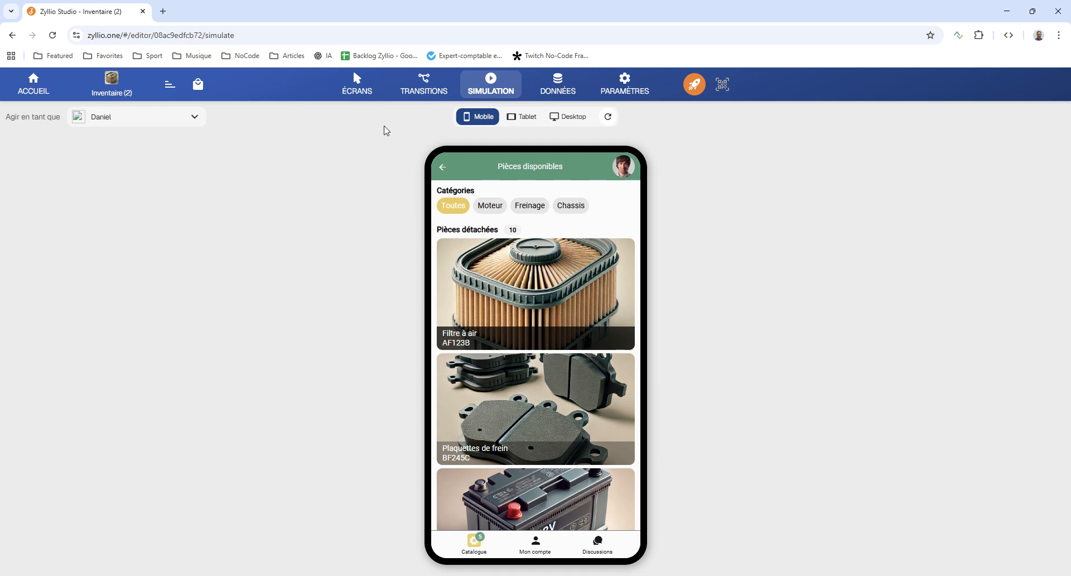
Switch the Catalogue screen's notification badge from a fixed value to a formula and open that formula for editing
click(367, 92)
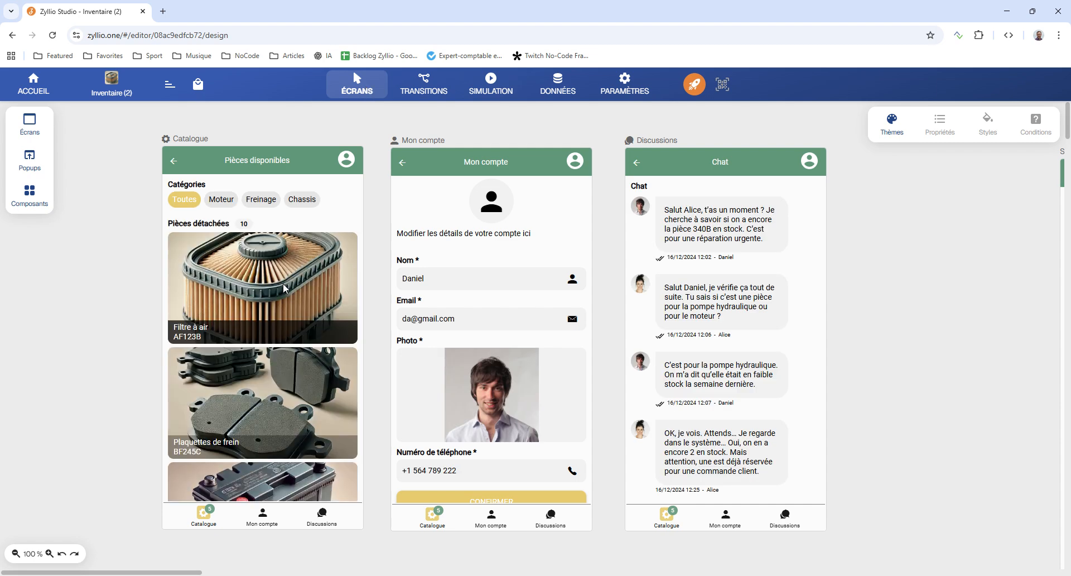
click(302, 523)
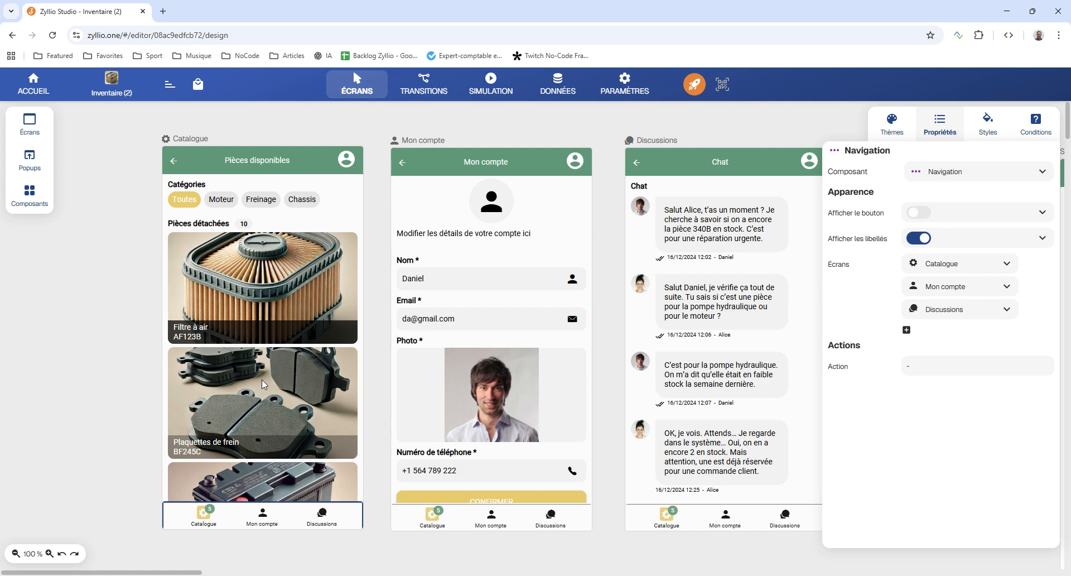
click(201, 139)
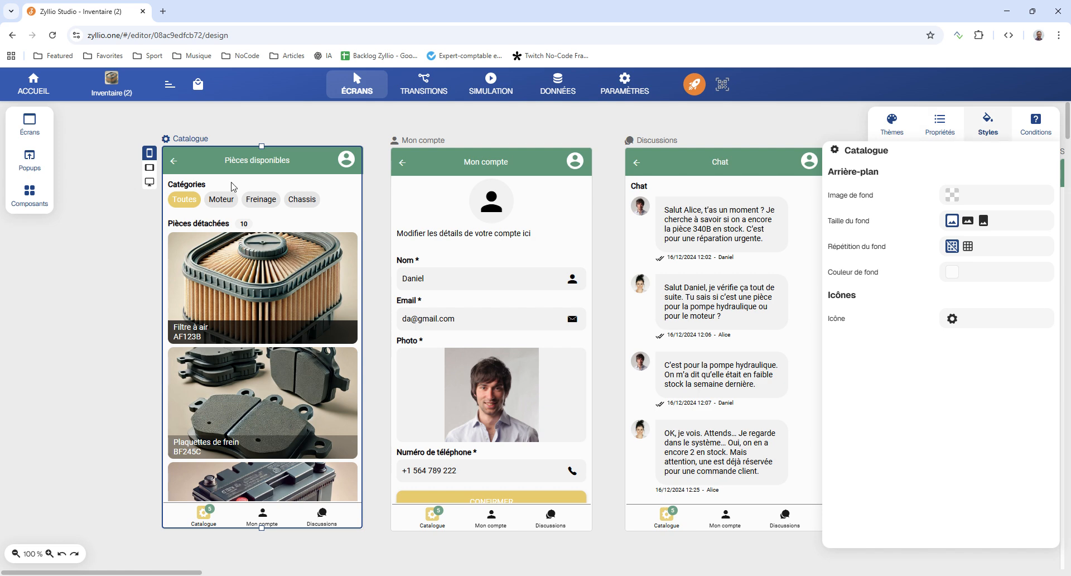
click(945, 129)
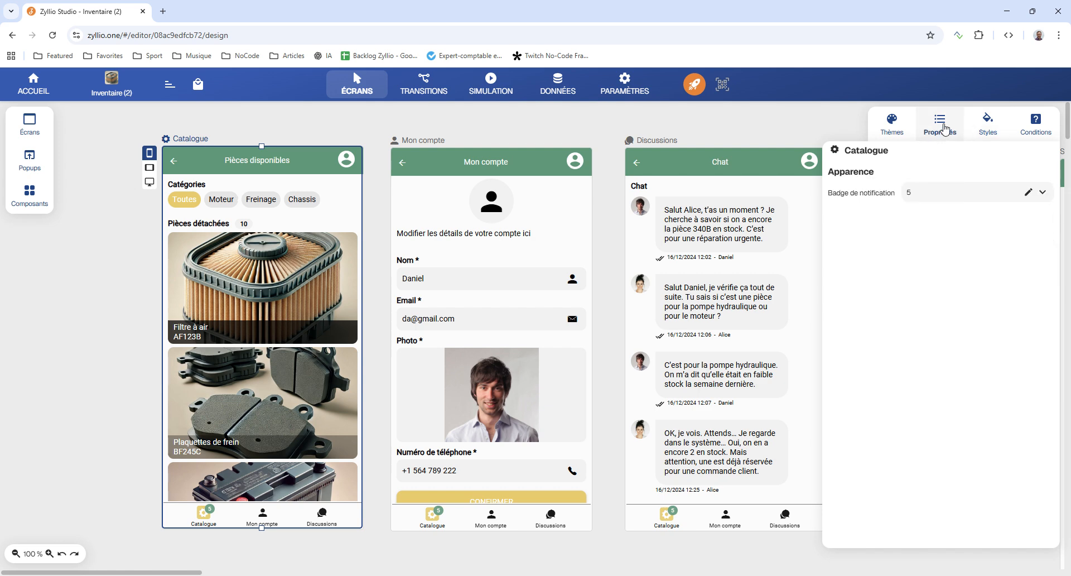
click(944, 195)
click(1028, 192)
click(953, 221)
click(940, 196)
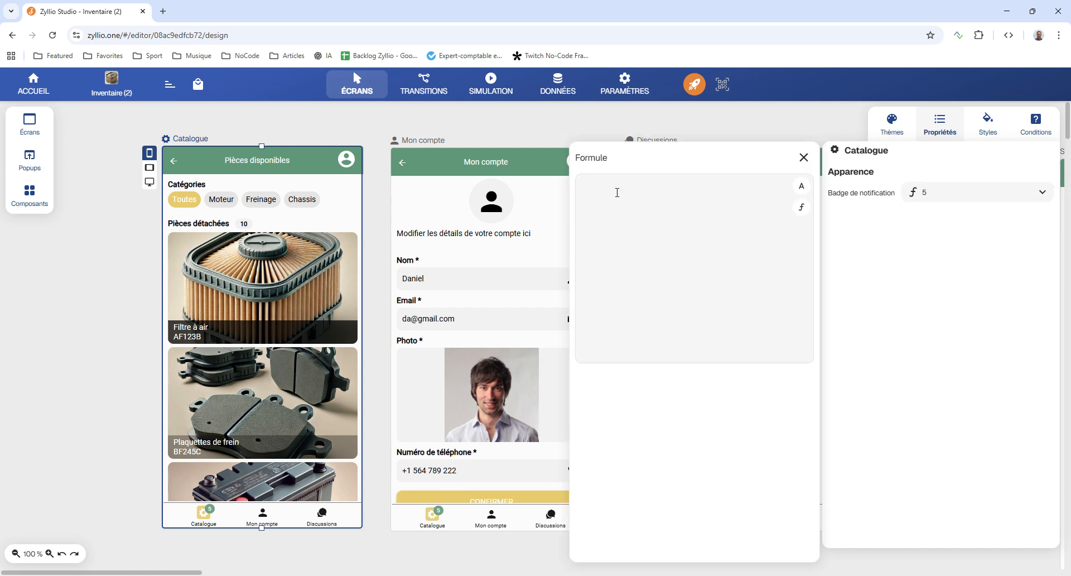
Add a Compter lignes function to the badge formula and have it count the Pièces détachées table
click(803, 210)
click(769, 209)
mouse_move(766, 264)
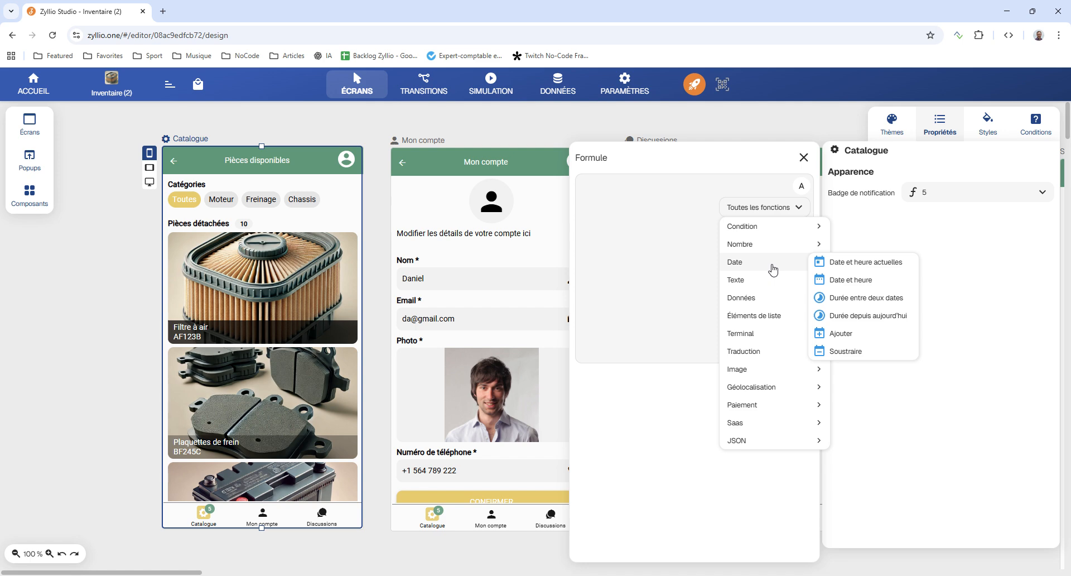
mouse_move(773, 298)
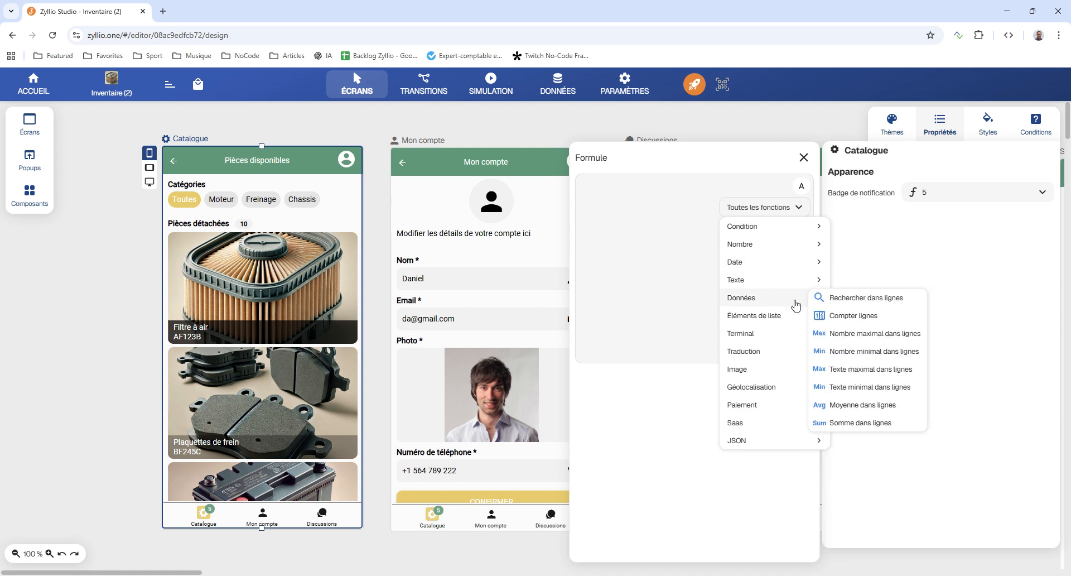
click(845, 316)
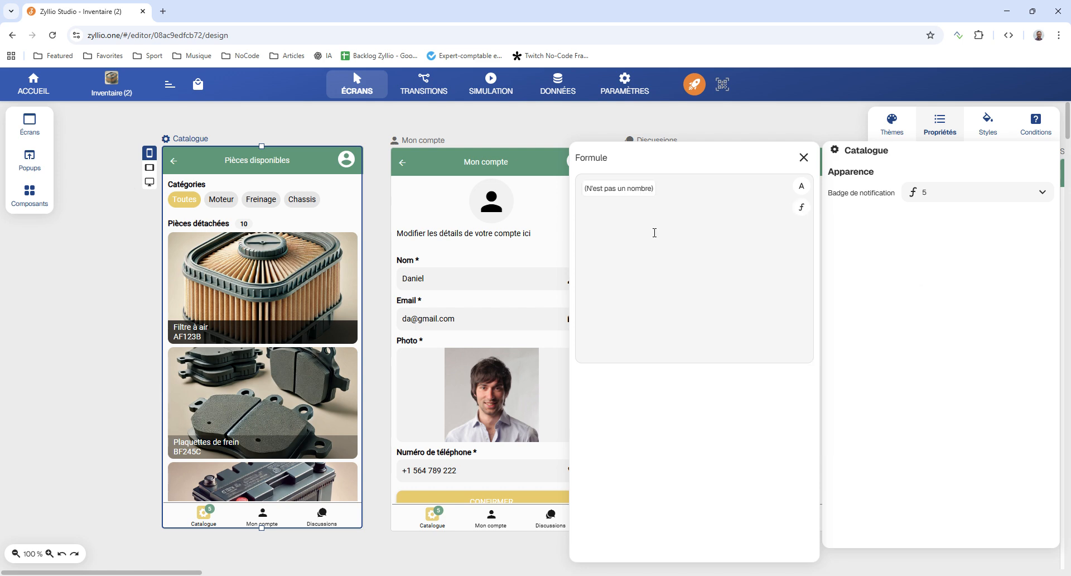
click(629, 190)
click(712, 435)
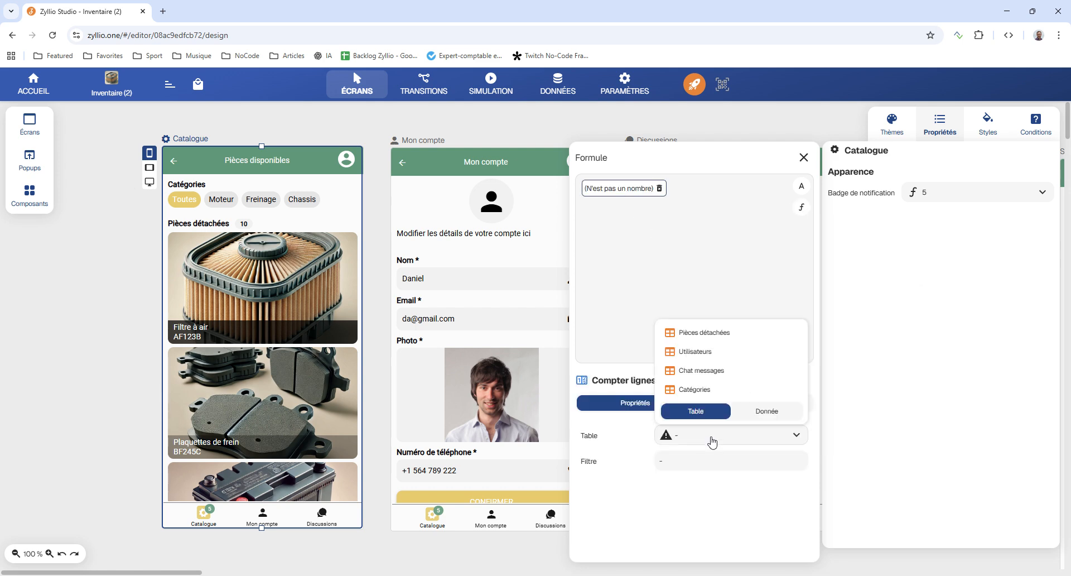
click(702, 333)
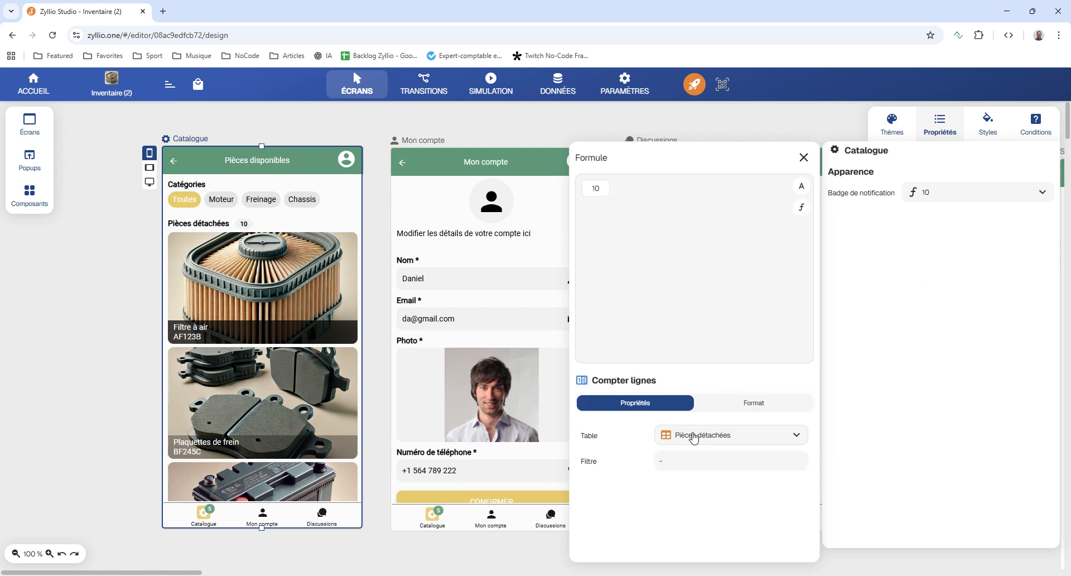
Filter the row count with the criterion Nouveau "Est vrai" and close the filter and formula editors
click(694, 466)
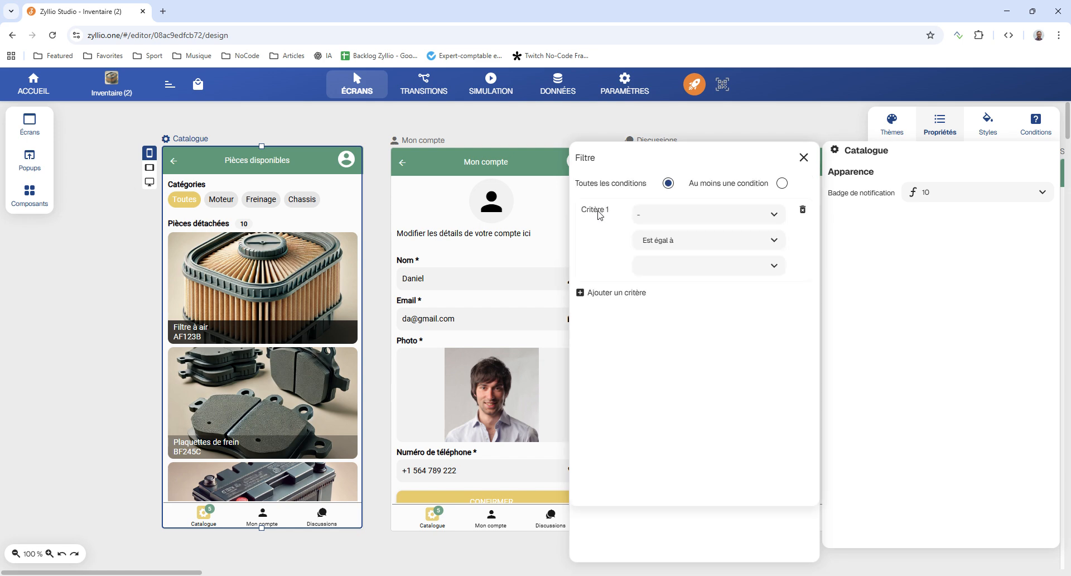
click(774, 215)
scroll(701, 345, down, 2)
scroll(701, 345, down, 3)
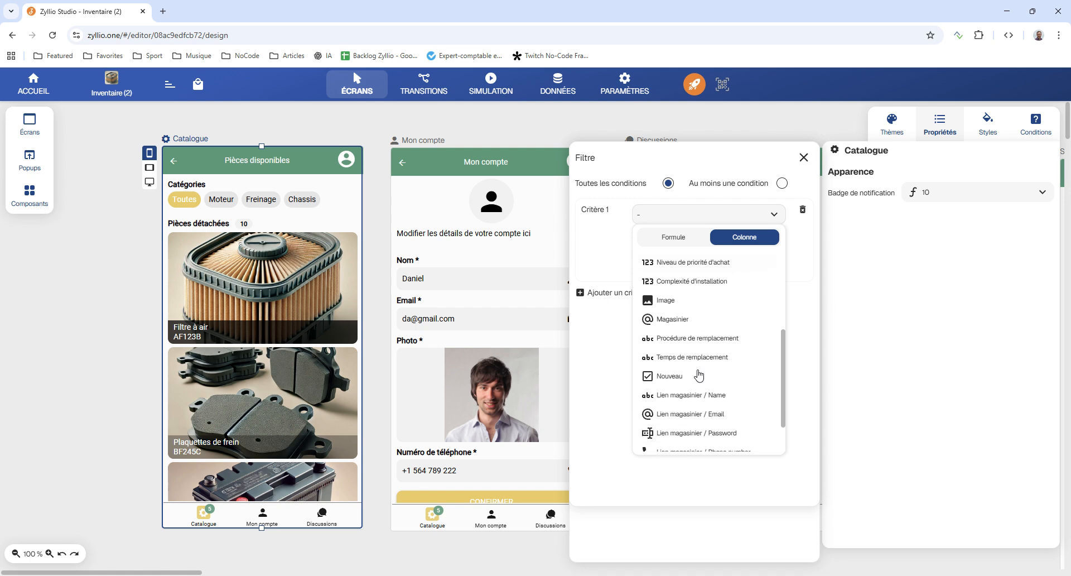
click(664, 378)
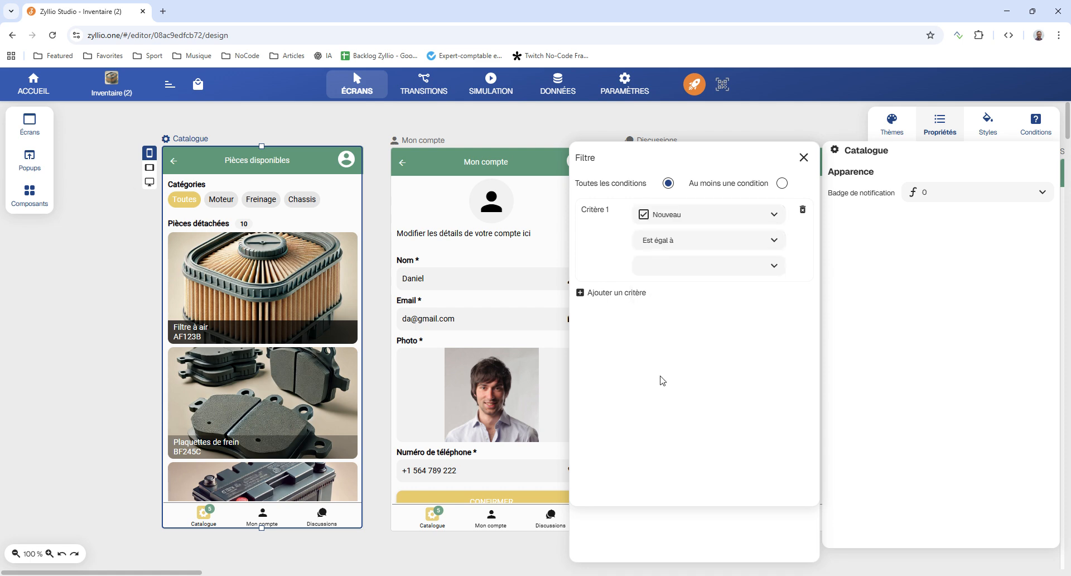
click(663, 240)
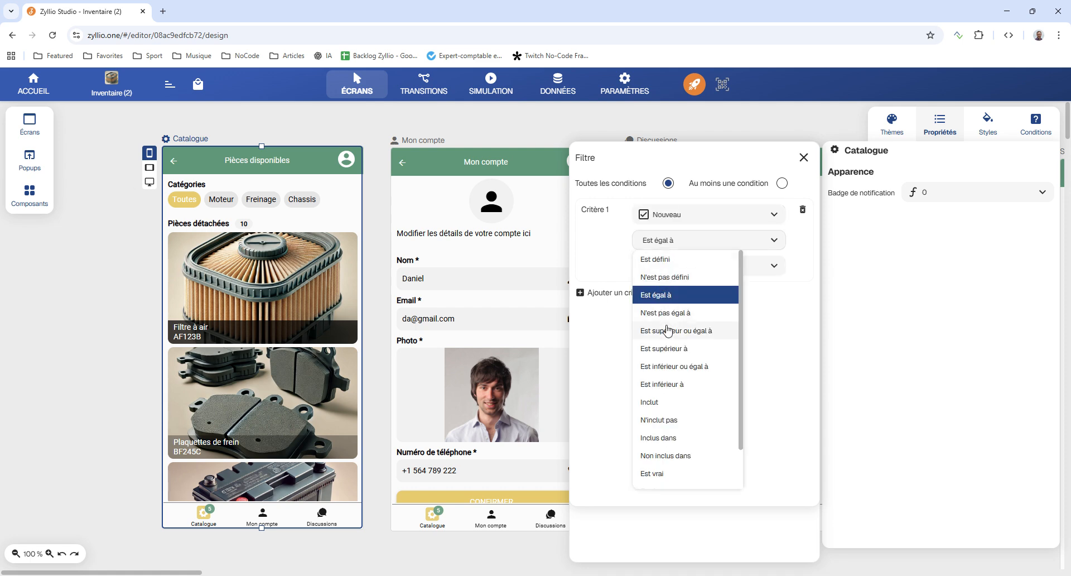
click(654, 473)
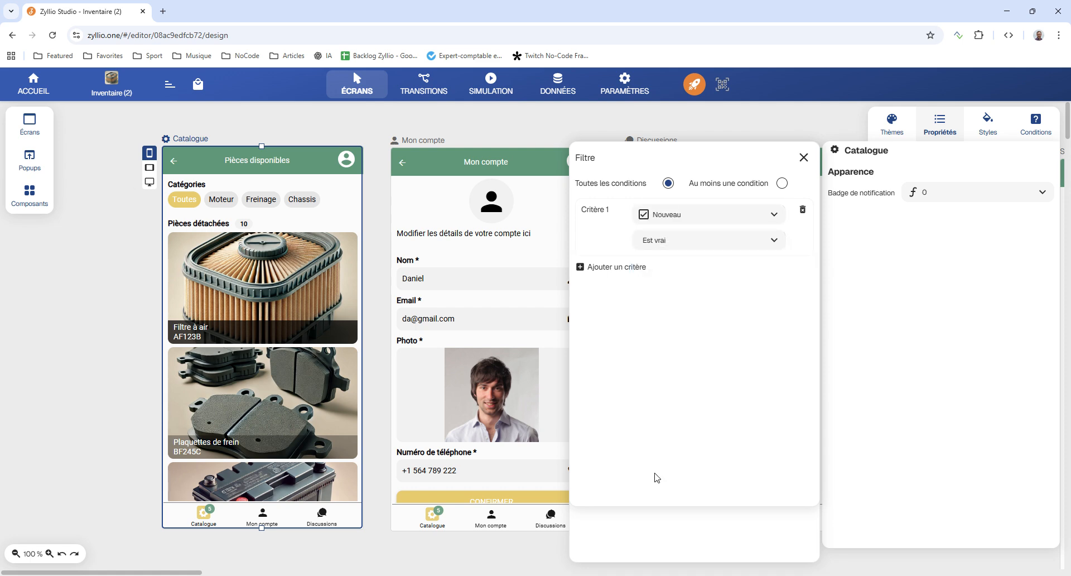
click(804, 159)
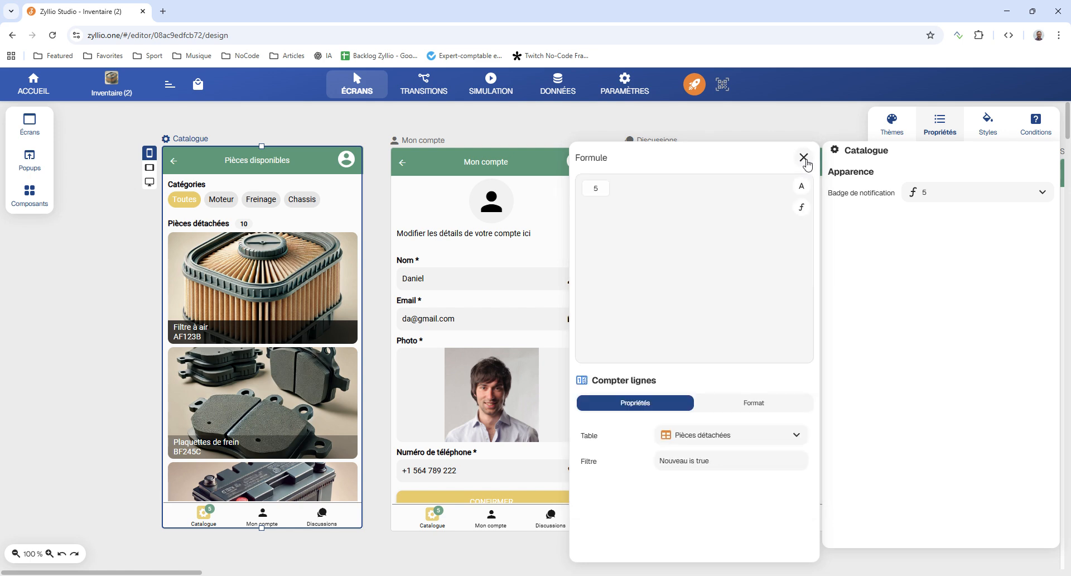
click(804, 158)
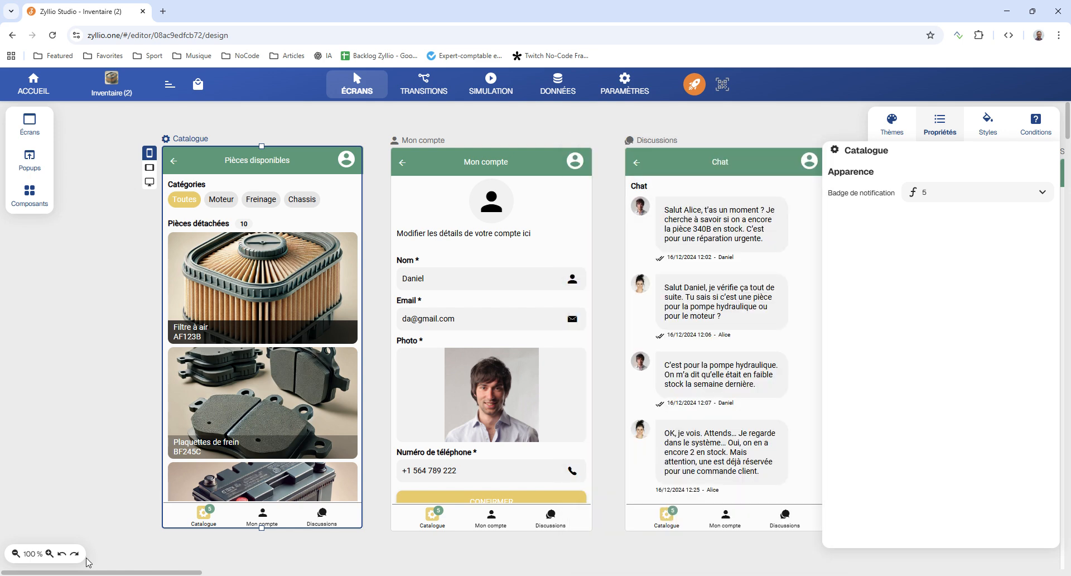
Uncheck Nouveau for the Alternateur row in the Pièces détachées data and close the table
click(558, 85)
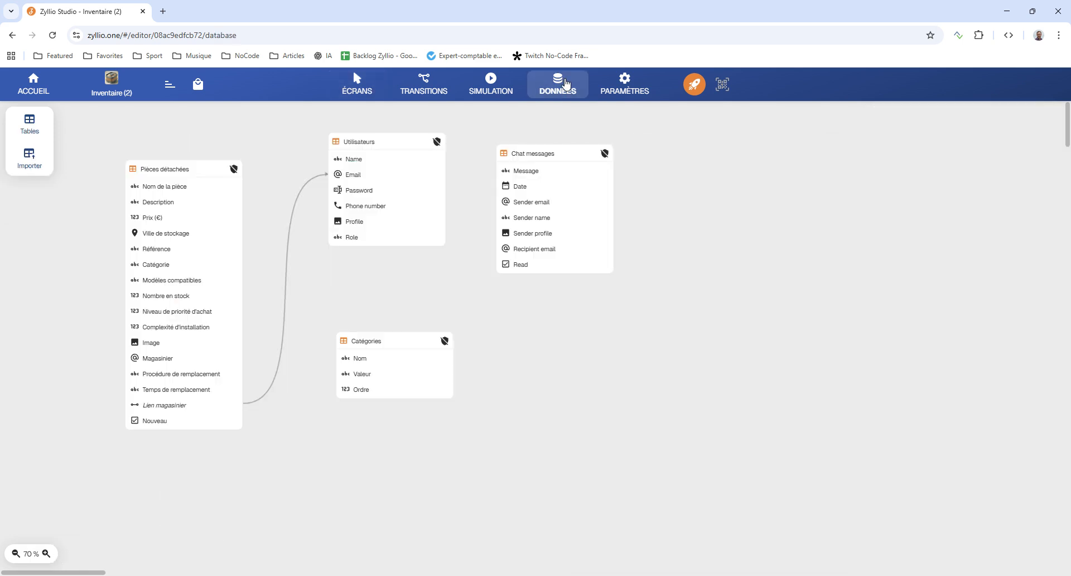
click(202, 170)
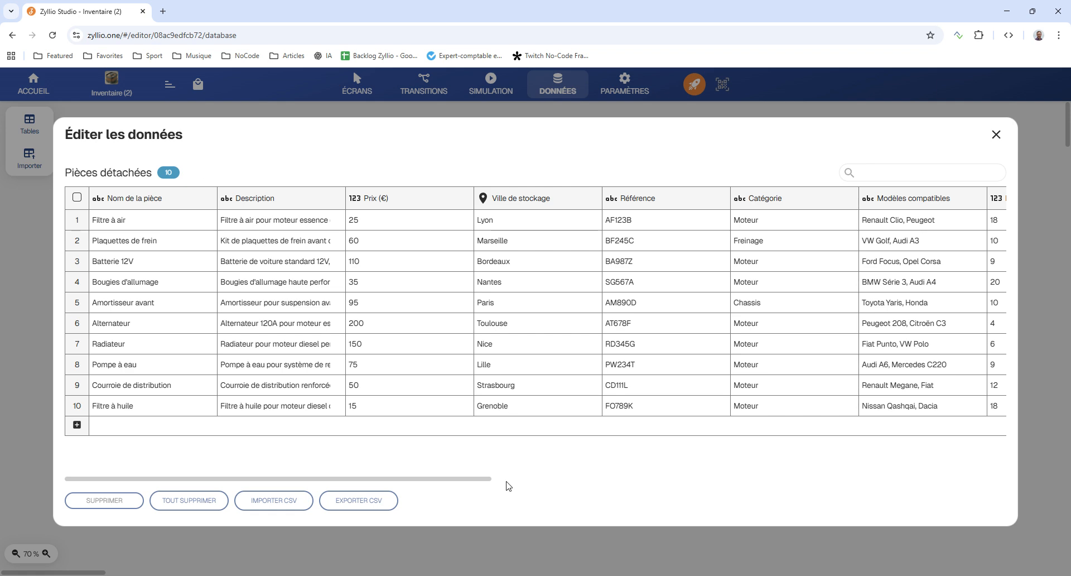
drag(428, 478, 949, 483)
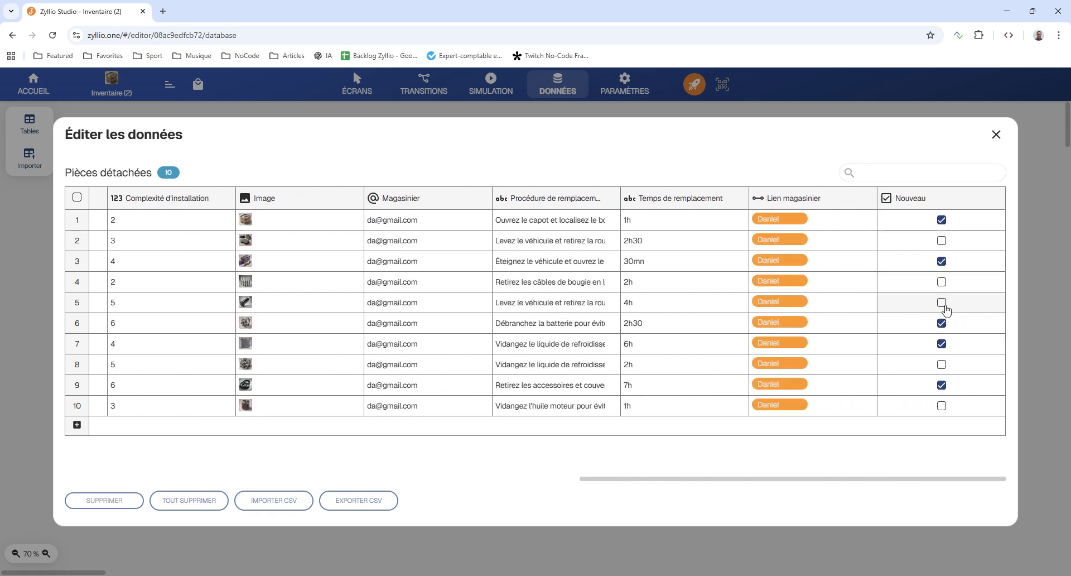
click(943, 324)
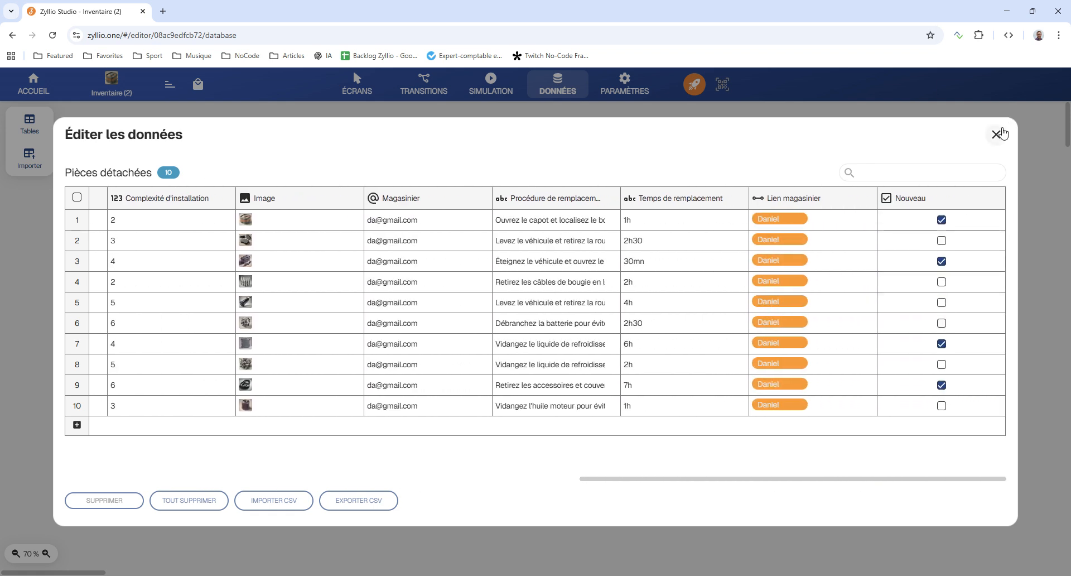
click(997, 135)
Set the notification badge to 1 on the Mon compte screen and to 3 on the Discussions screen
click(352, 88)
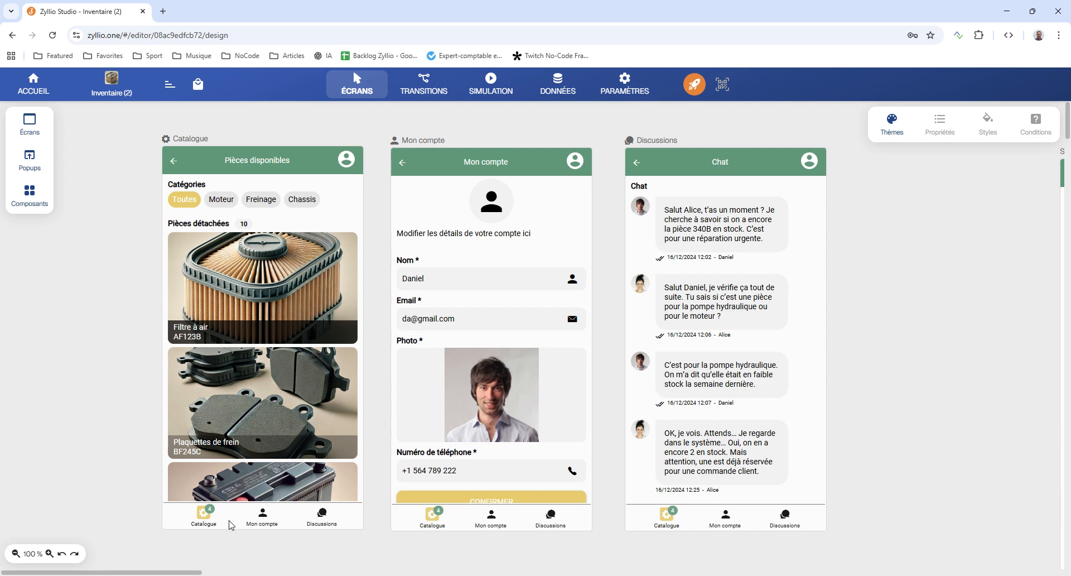
click(200, 142)
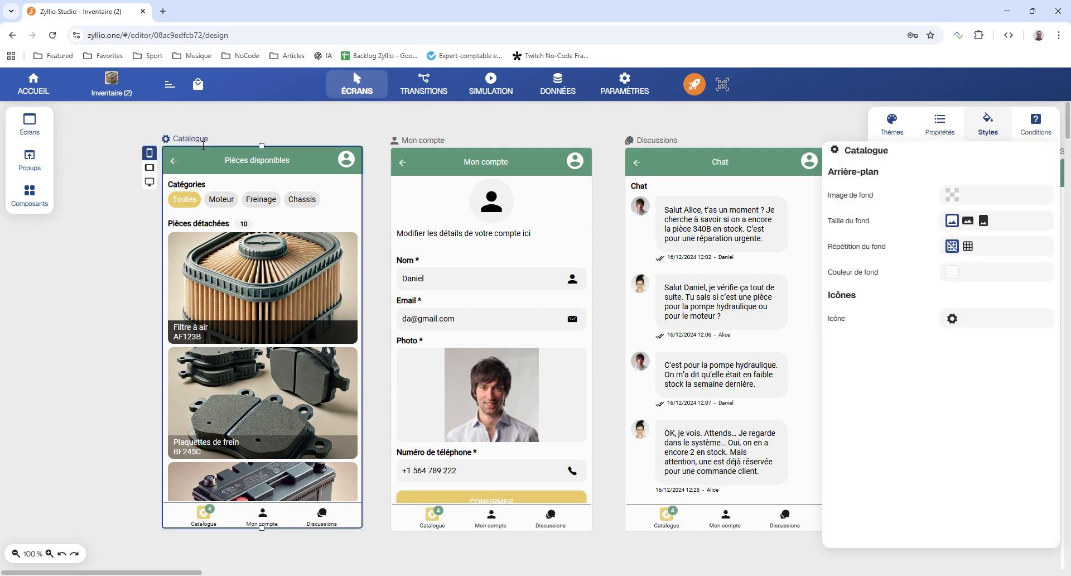
click(431, 143)
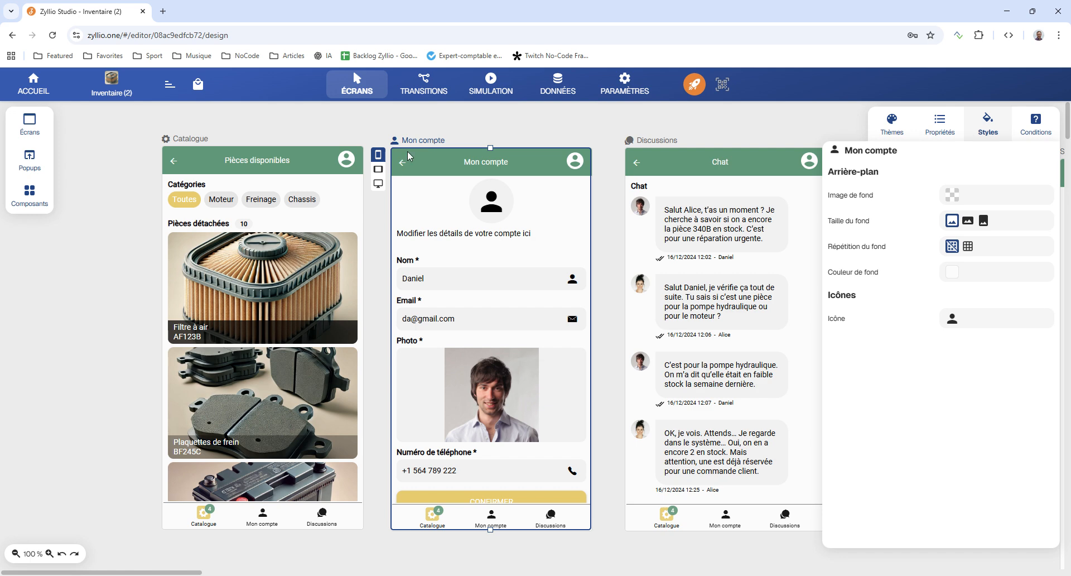
click(941, 125)
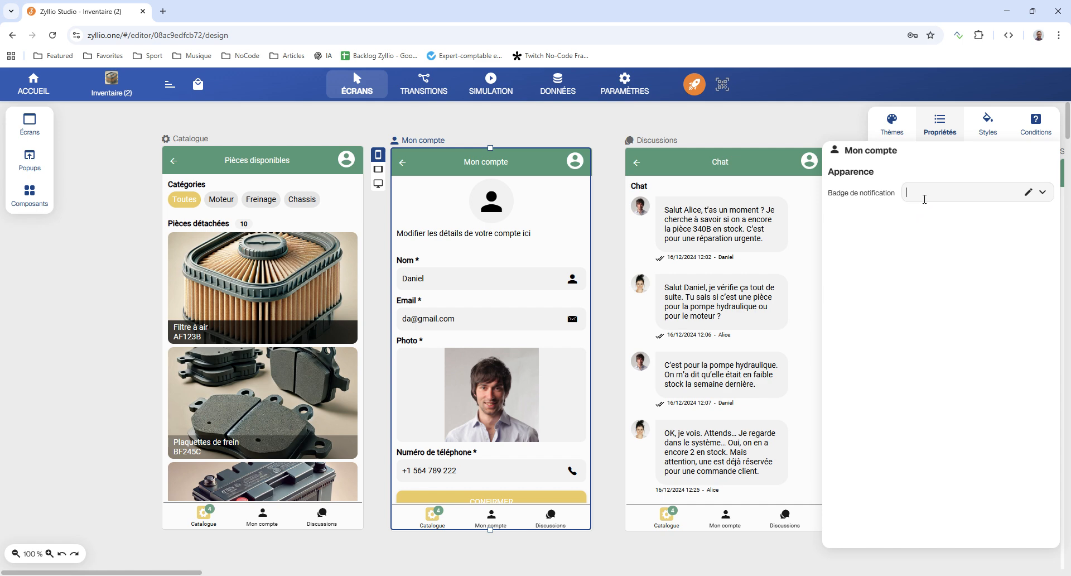
click(925, 199)
click(664, 141)
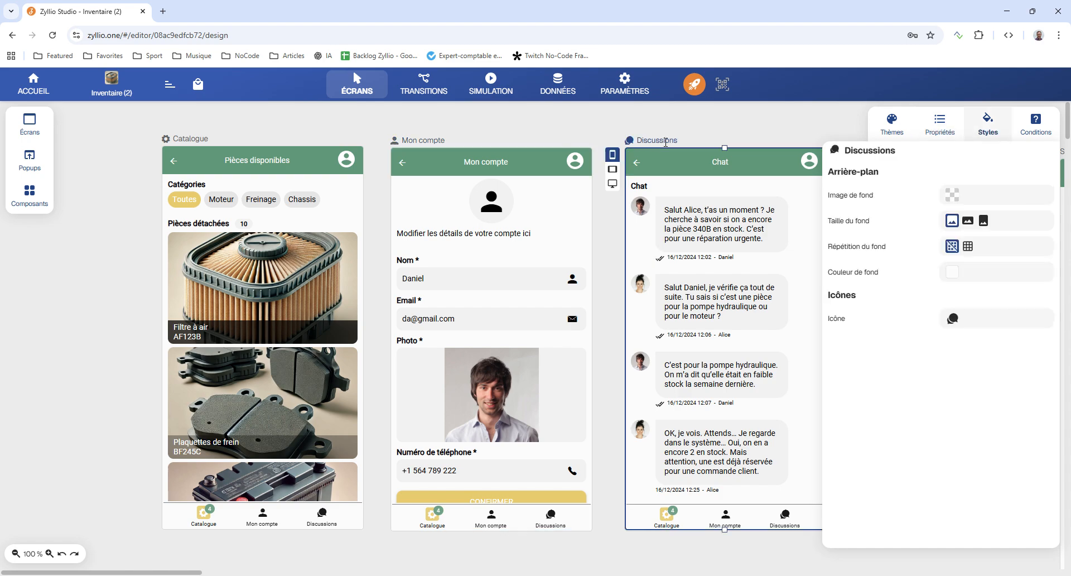
click(941, 125)
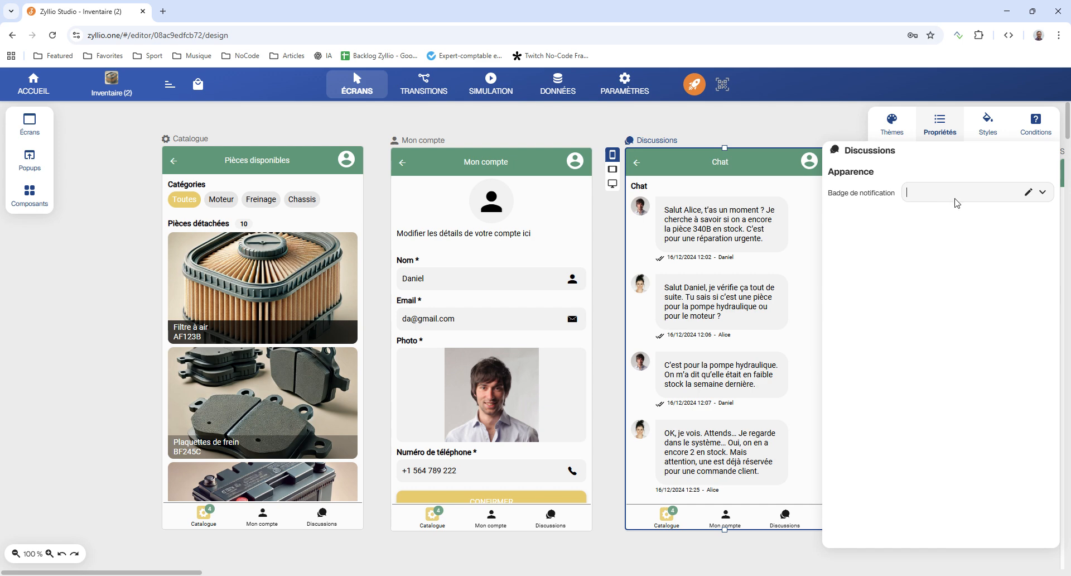
Simulate the app again as an existing user to check the badges on Catalogue, Mon compte and Discussions
click(490, 85)
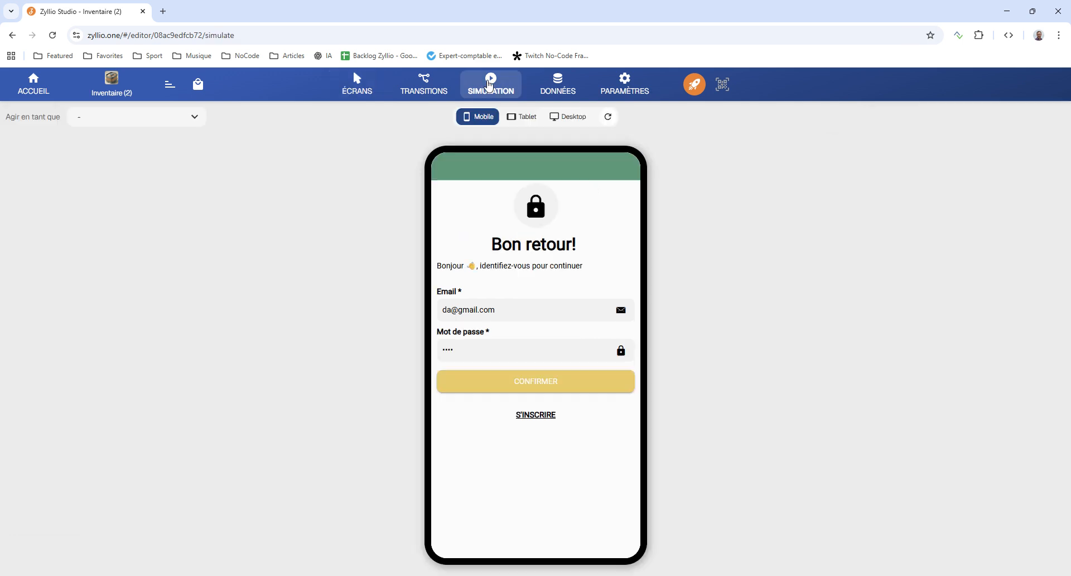
click(151, 116)
click(132, 141)
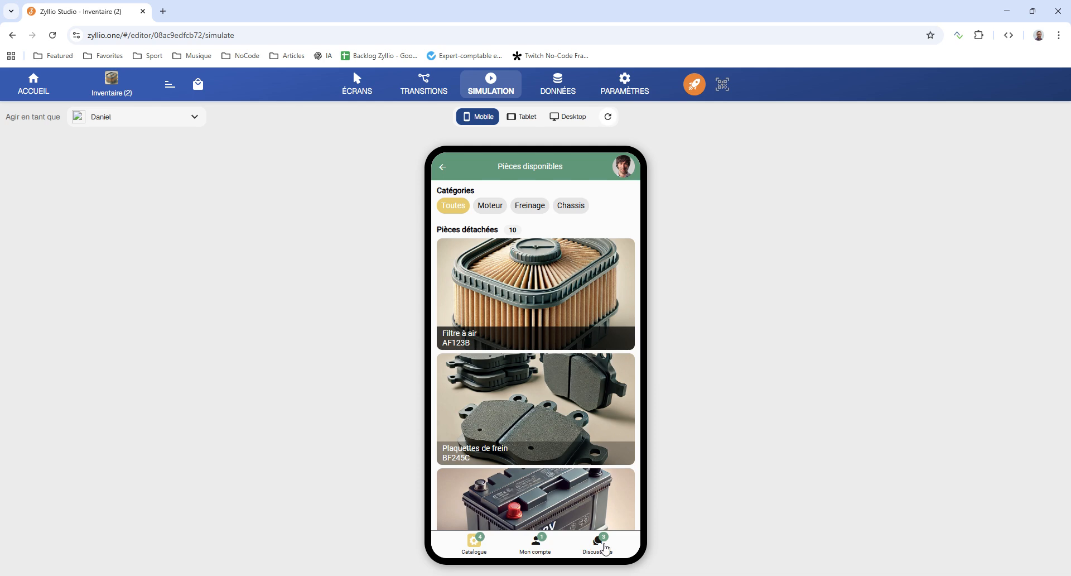
Simulate the app on tablet as the first listed user and view the Mon compte and Discussions entries with their badges
click(522, 117)
click(101, 119)
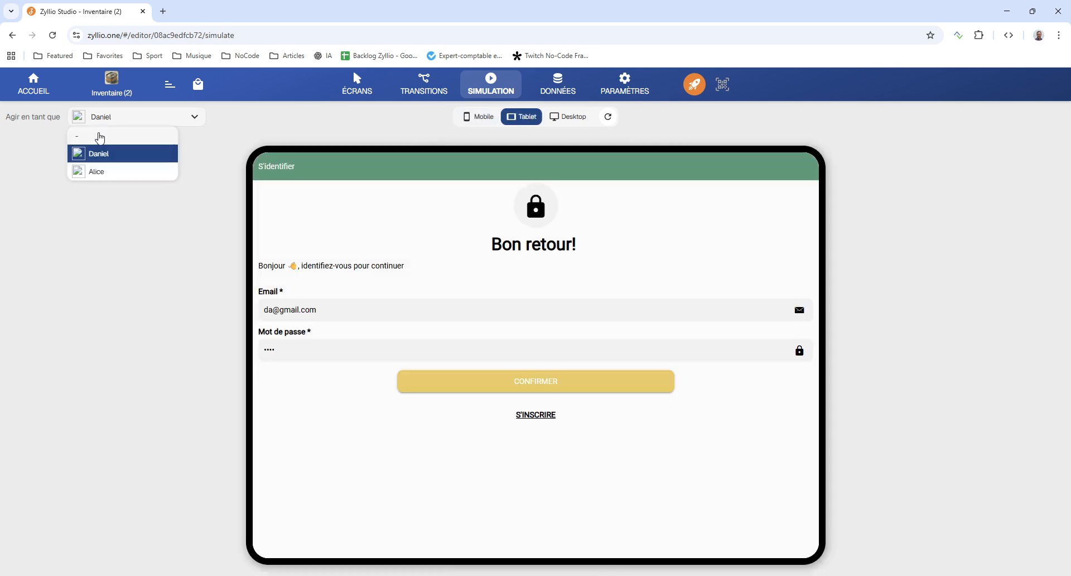
click(96, 152)
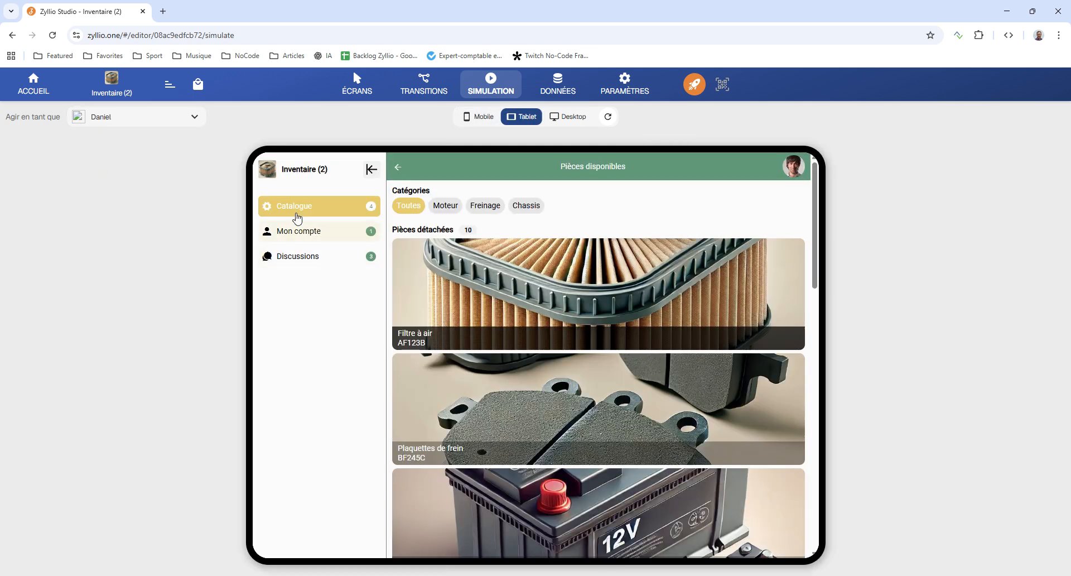
click(310, 235)
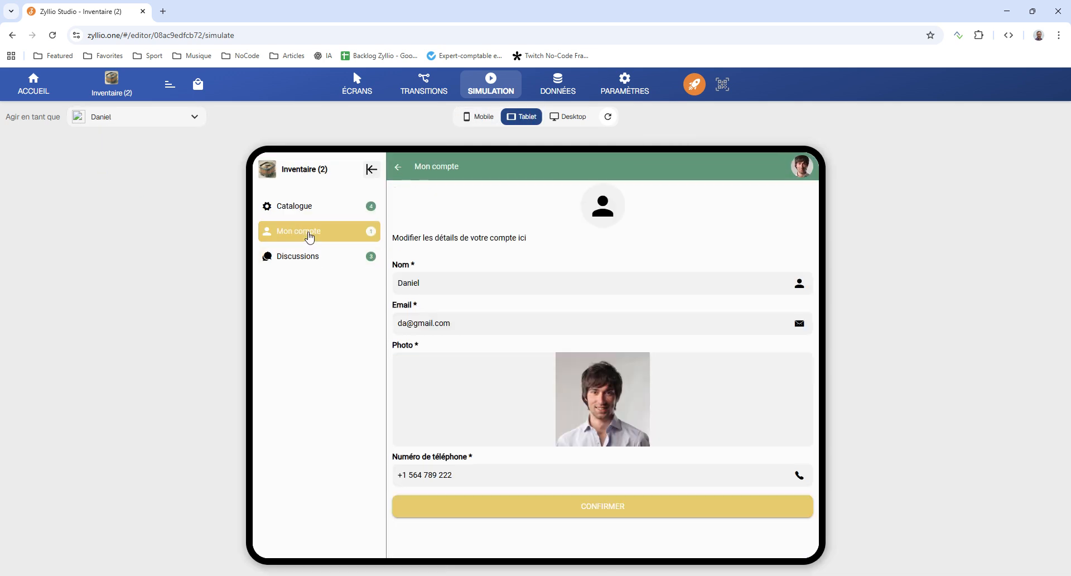
click(311, 258)
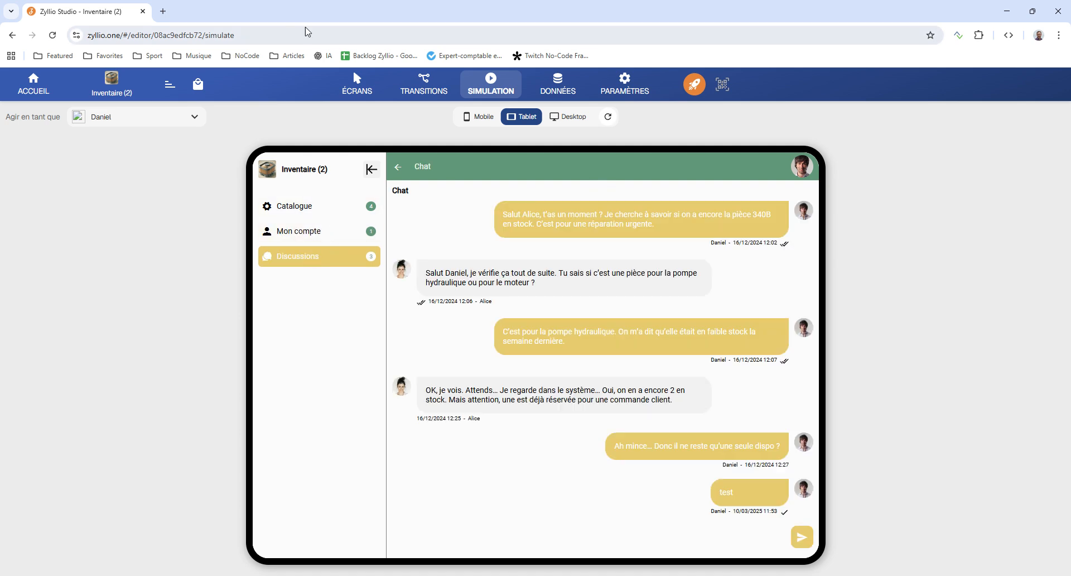
Set the display conditions of the Mon compte screen so that it is not shown on Mobile
click(362, 88)
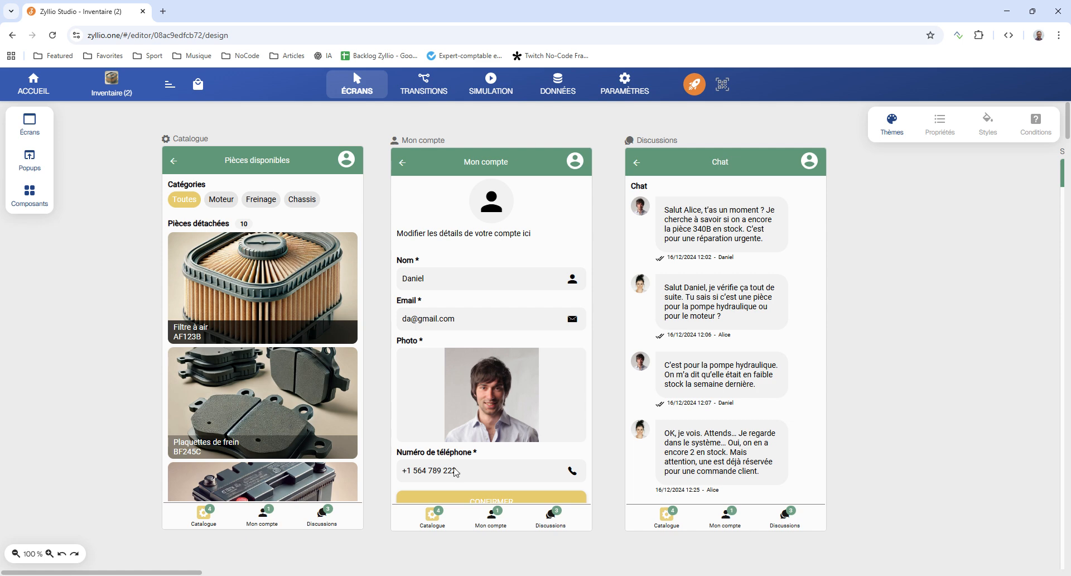
click(423, 140)
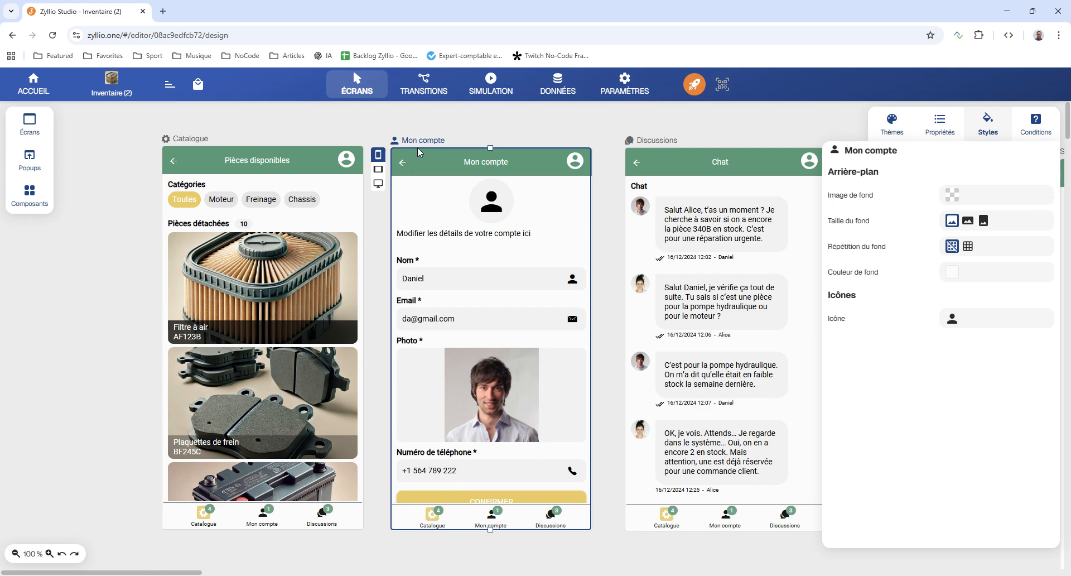
click(1036, 124)
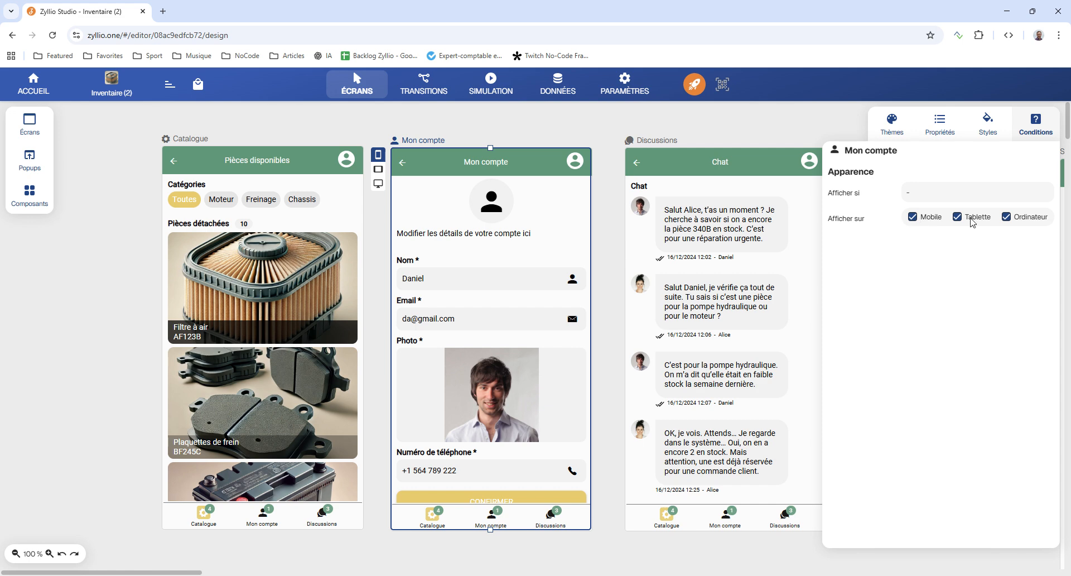
click(918, 219)
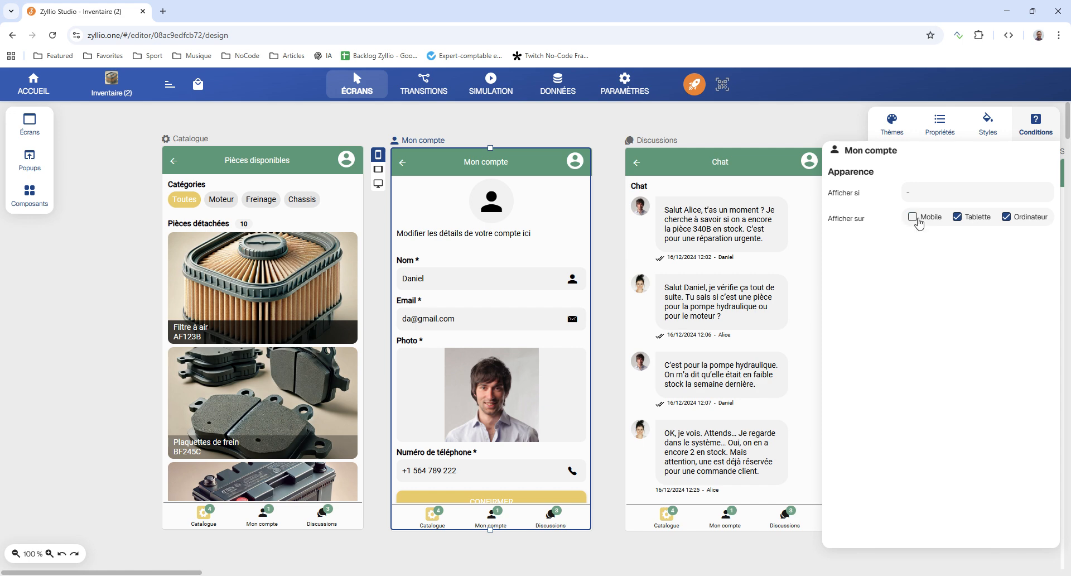
Simulate the app as the first listed user on tablet and on mobile to compare the navigation items
click(500, 87)
click(129, 117)
click(105, 163)
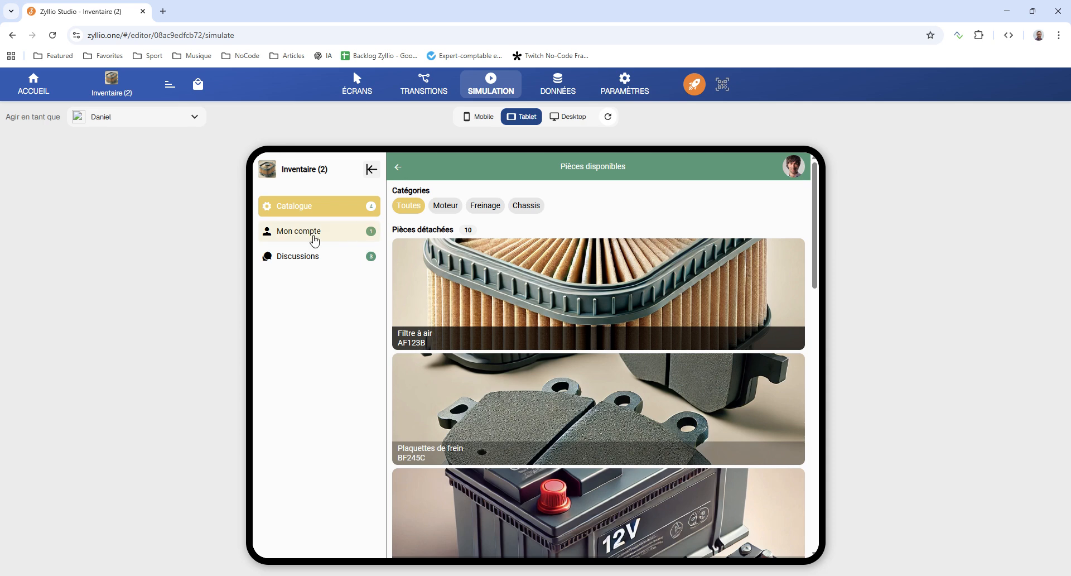
click(479, 116)
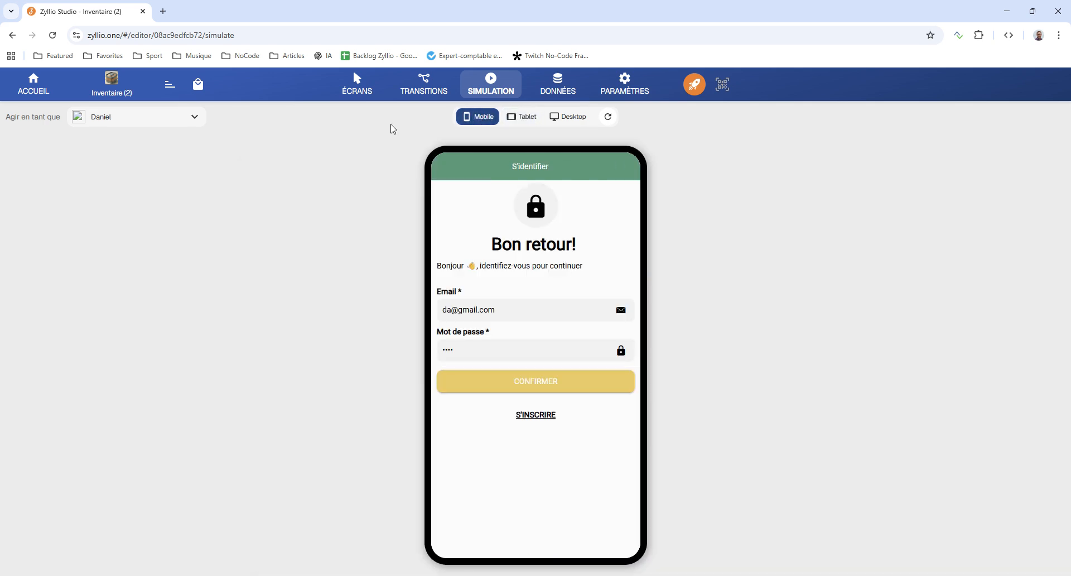
click(139, 117)
click(142, 154)
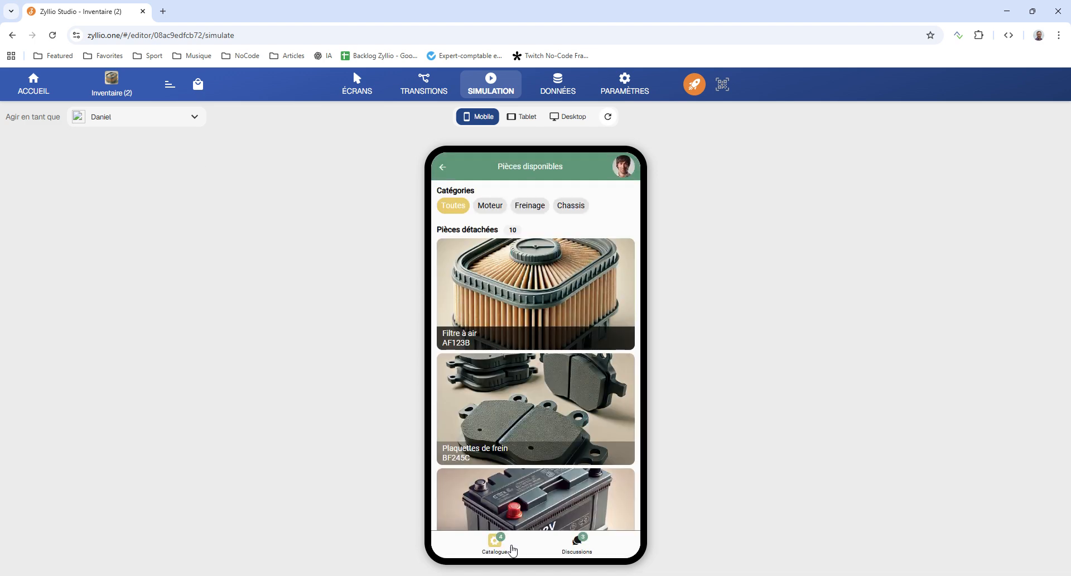
Simulate the app on tablet as the second listed user and view the Mon compte screen
click(514, 118)
click(115, 118)
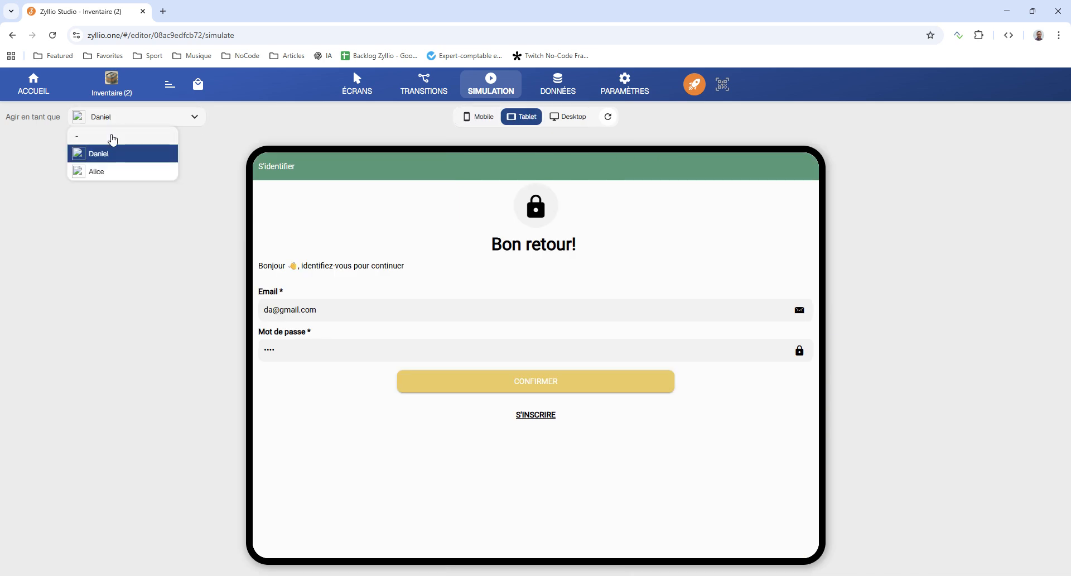
click(116, 171)
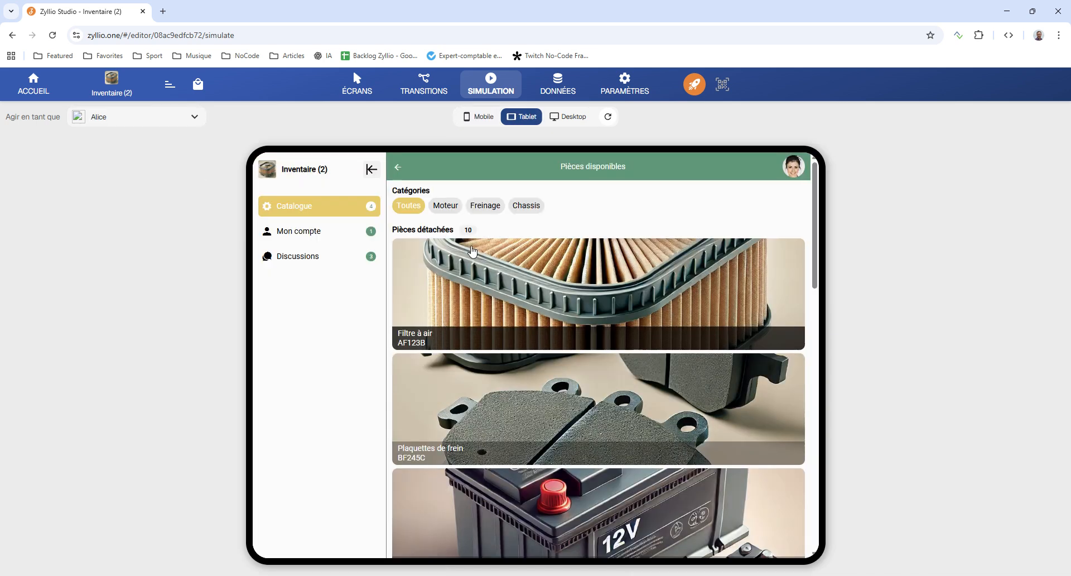
click(317, 236)
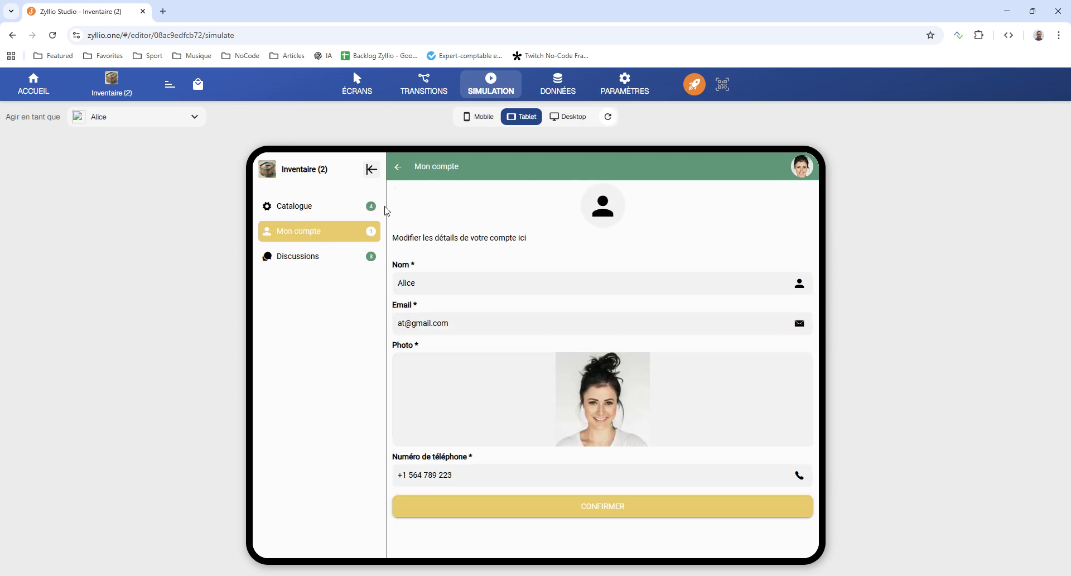
Return to the screen design and re-enable Mobile in the display conditions of the Mon compte screen
click(362, 89)
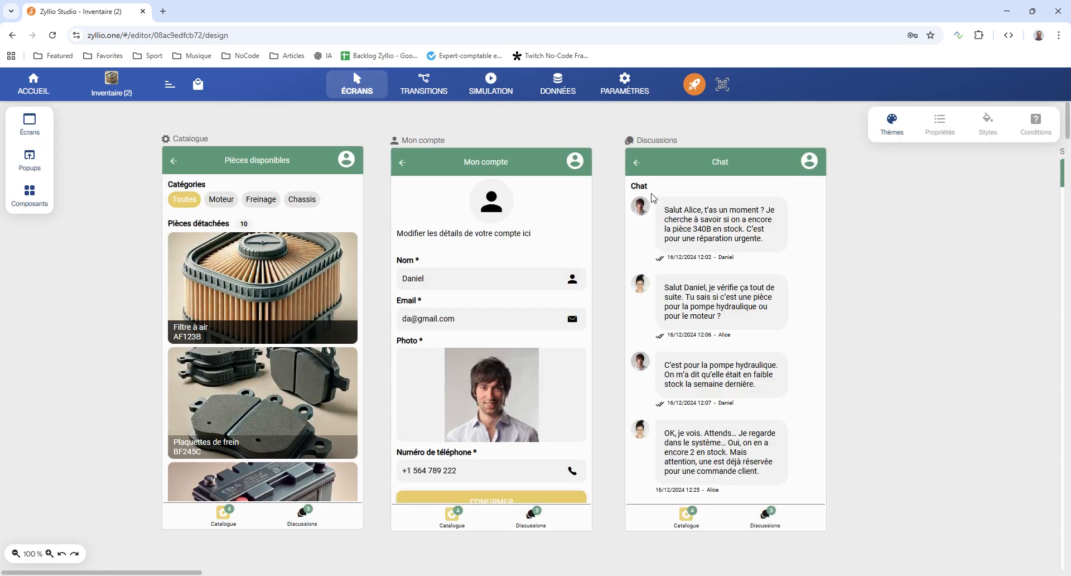
click(451, 527)
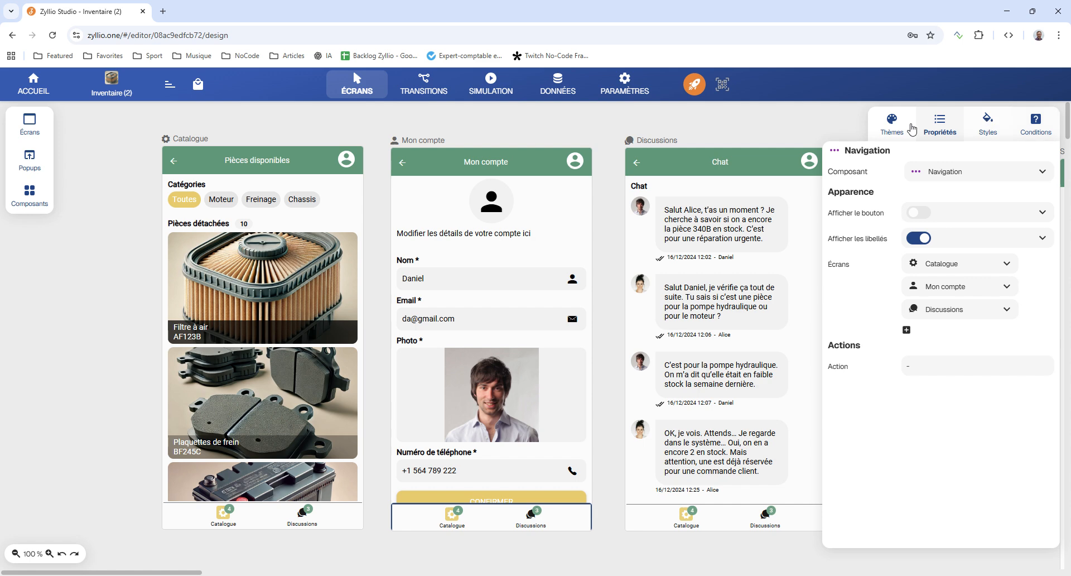
click(439, 140)
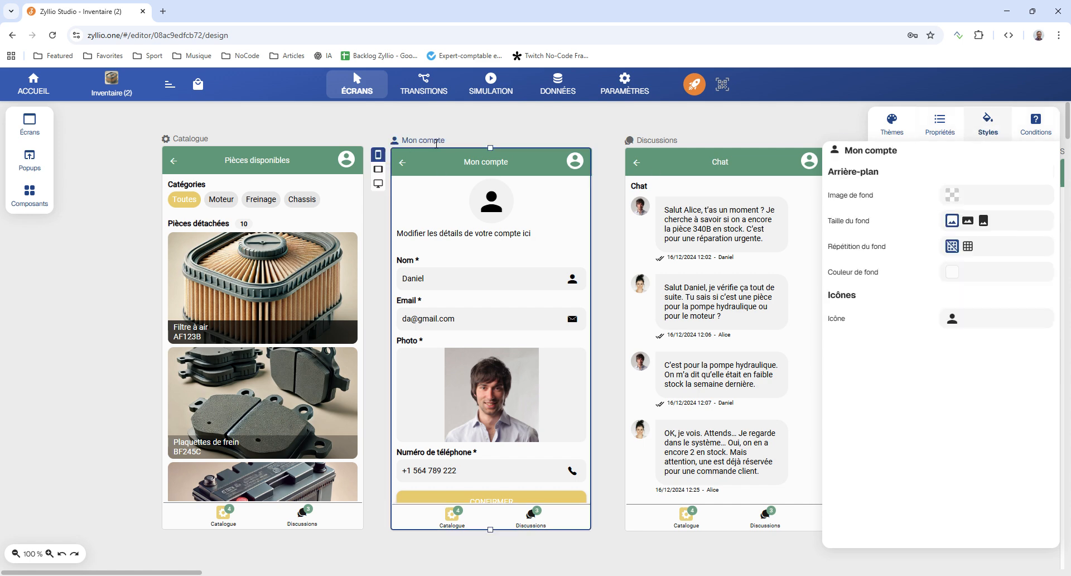
click(1036, 124)
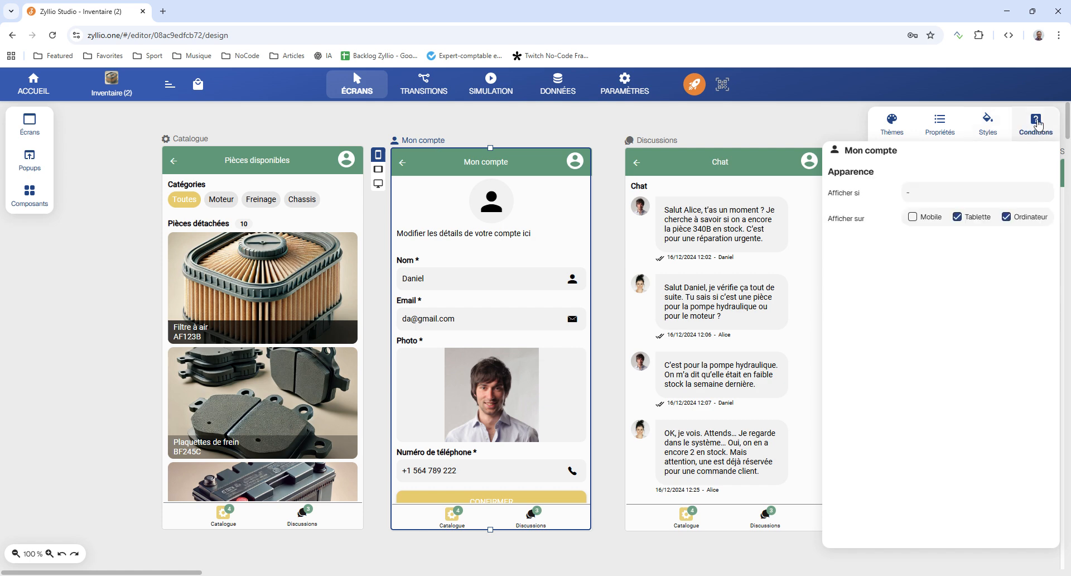
click(913, 218)
Add a display criterion to the Mon compte screen requiring the Connexion data User / Role "Est égal à" Admin, and close the condition editor
click(942, 197)
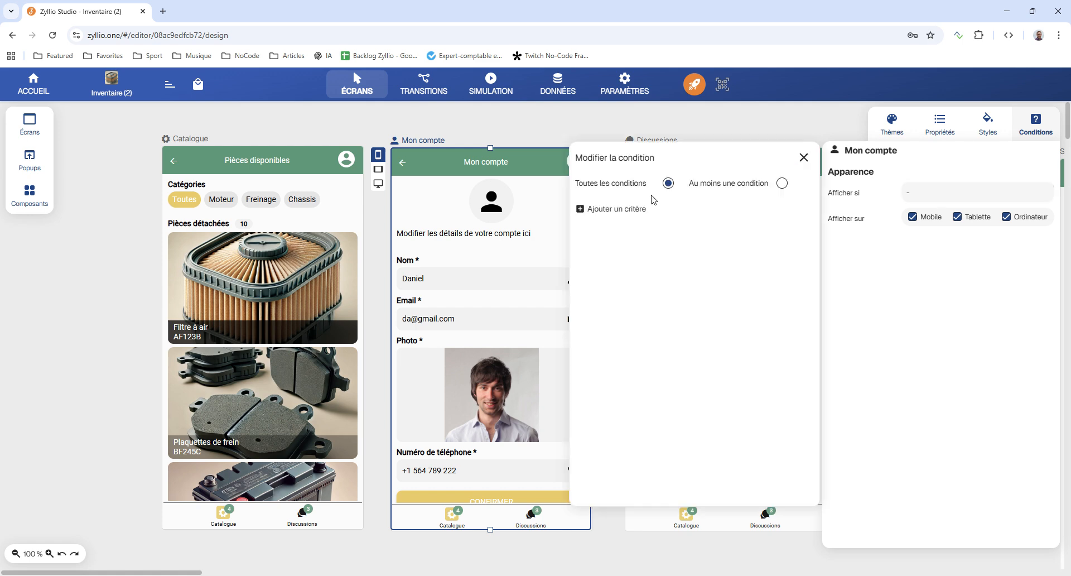
click(640, 210)
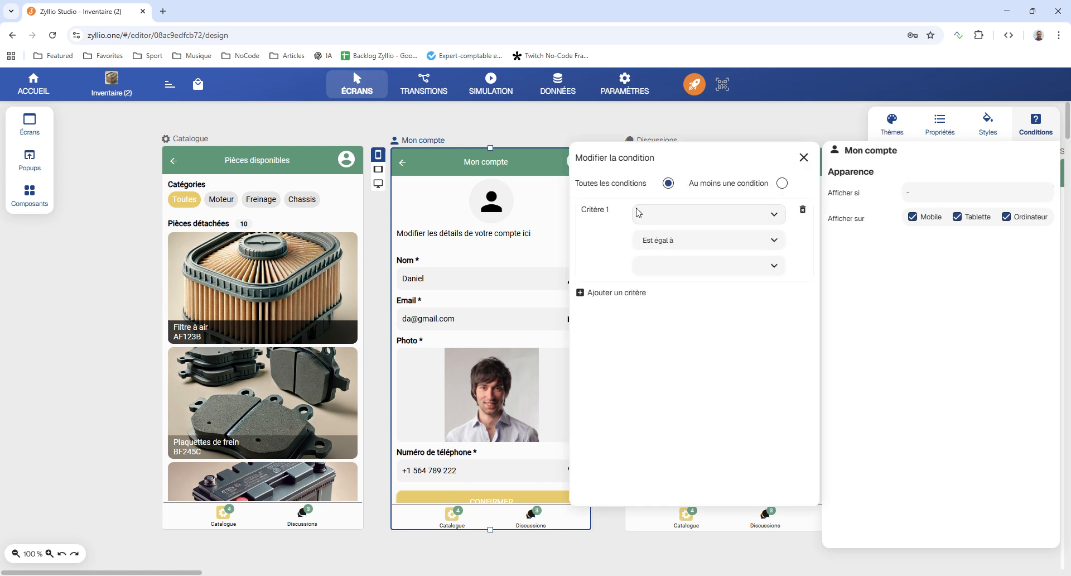
click(782, 216)
click(762, 237)
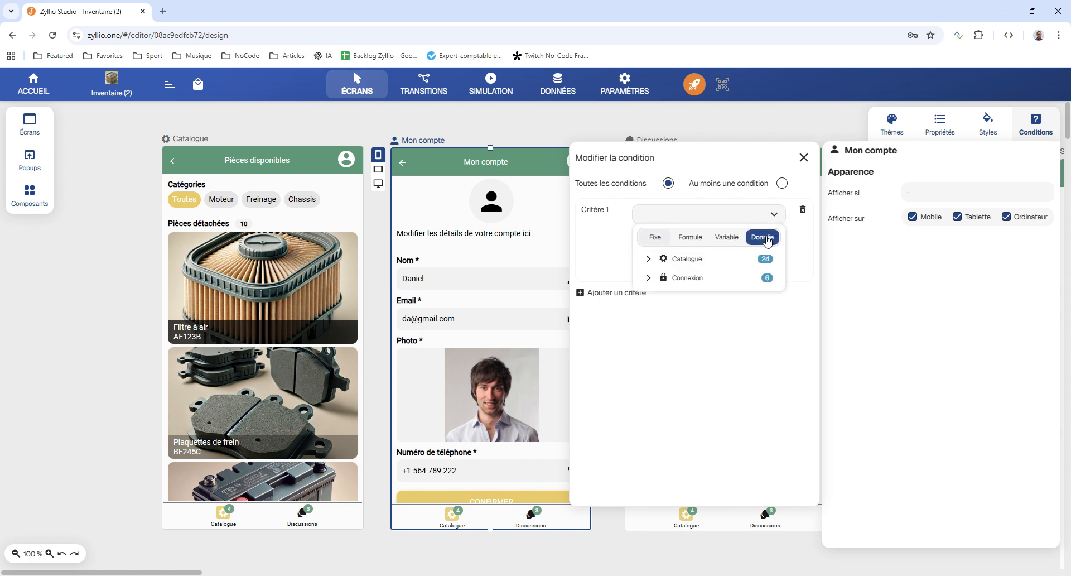
click(686, 280)
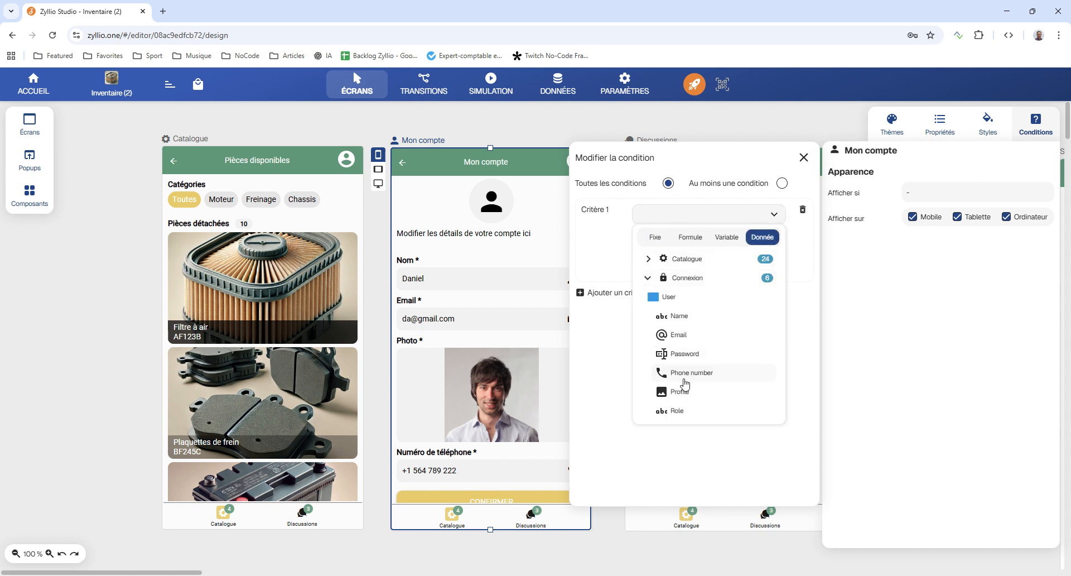
click(678, 411)
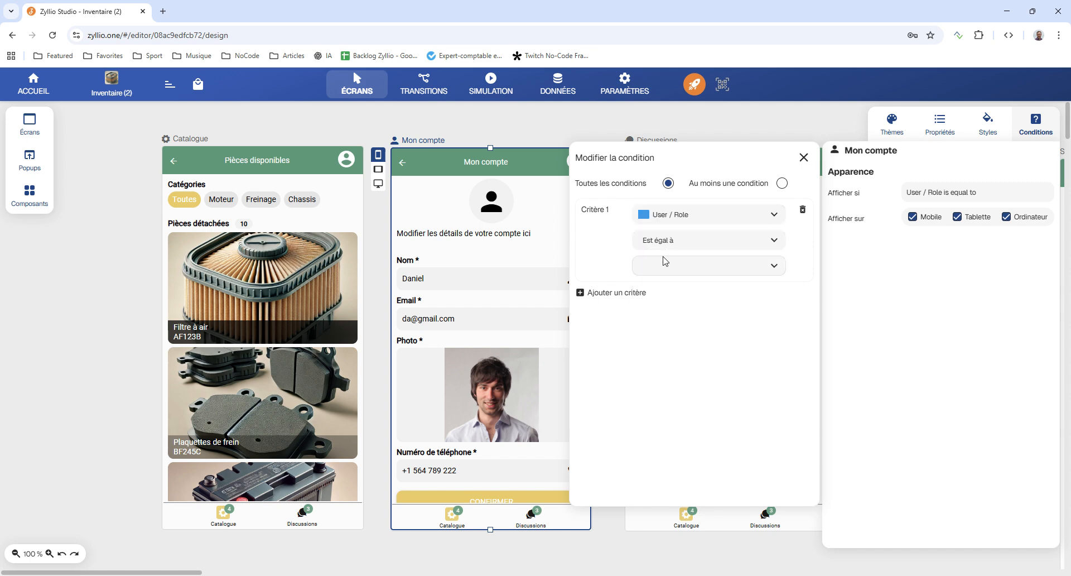
click(673, 272)
text(Admin)
click(803, 158)
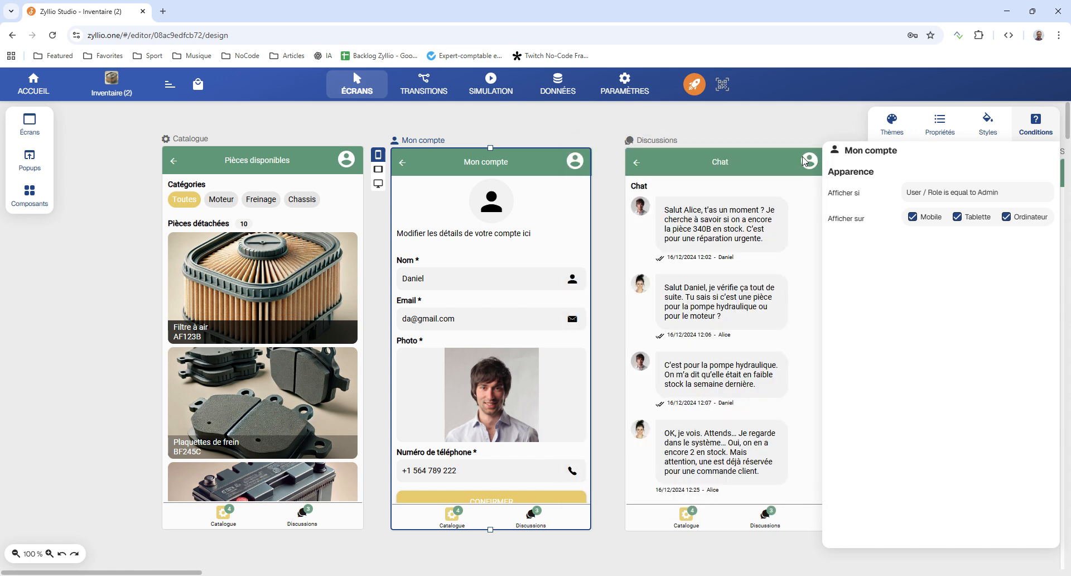
Simulate the app on tablet as the first listed user and open Mon compte to check the role condition
click(505, 94)
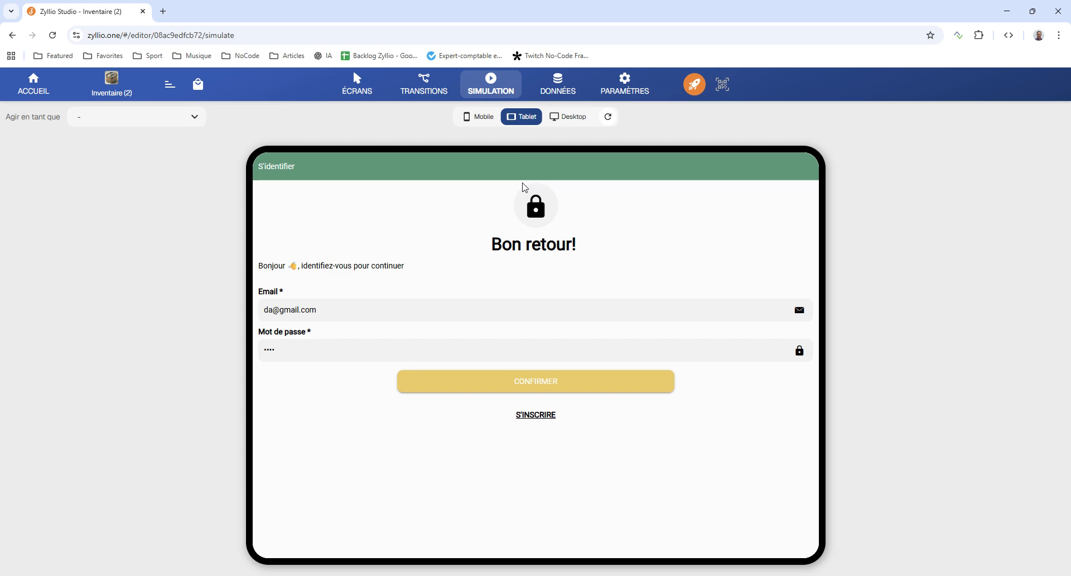
click(190, 124)
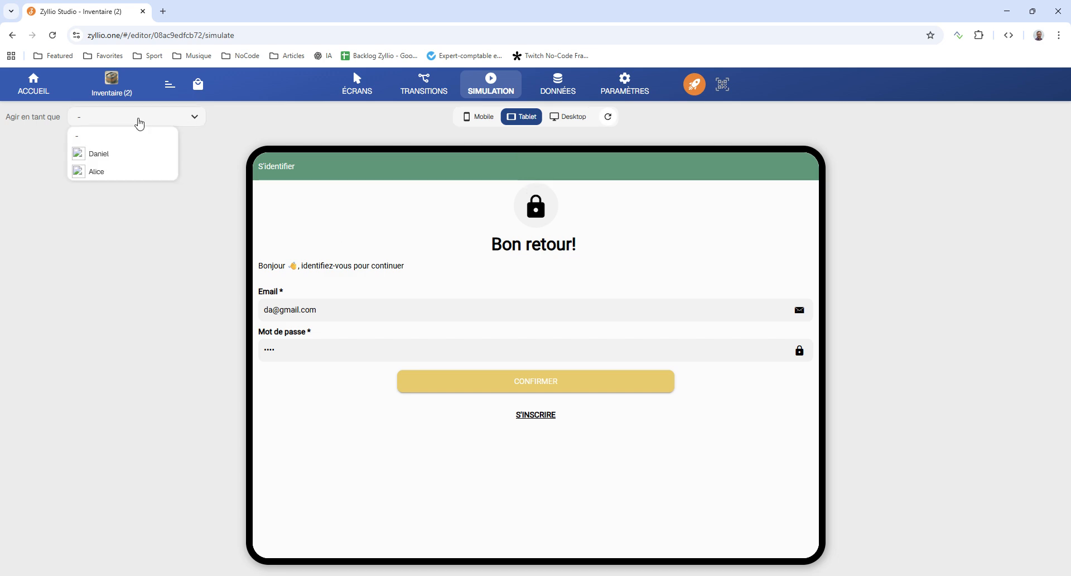
click(124, 156)
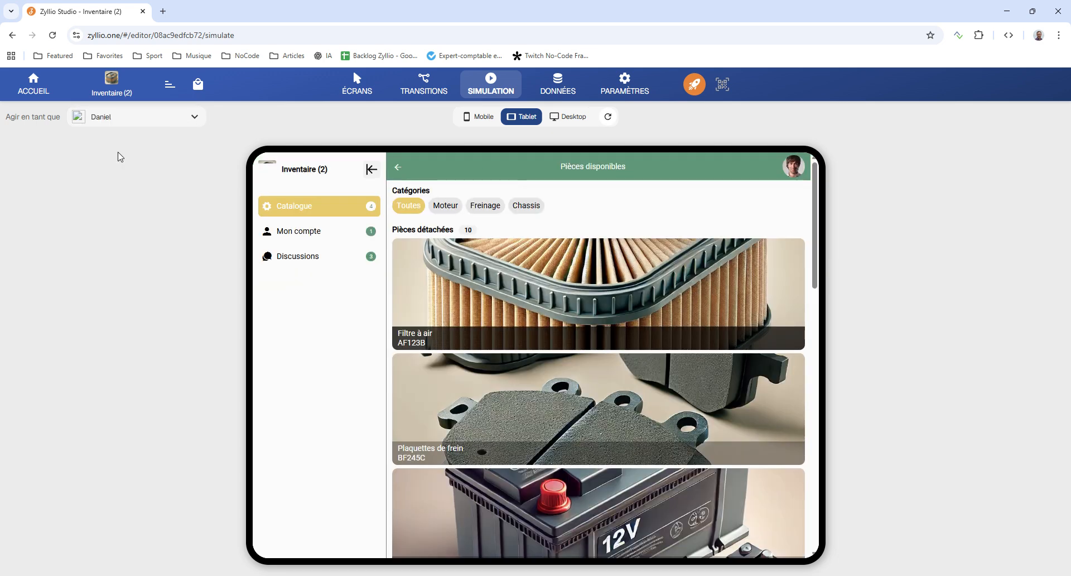
click(304, 235)
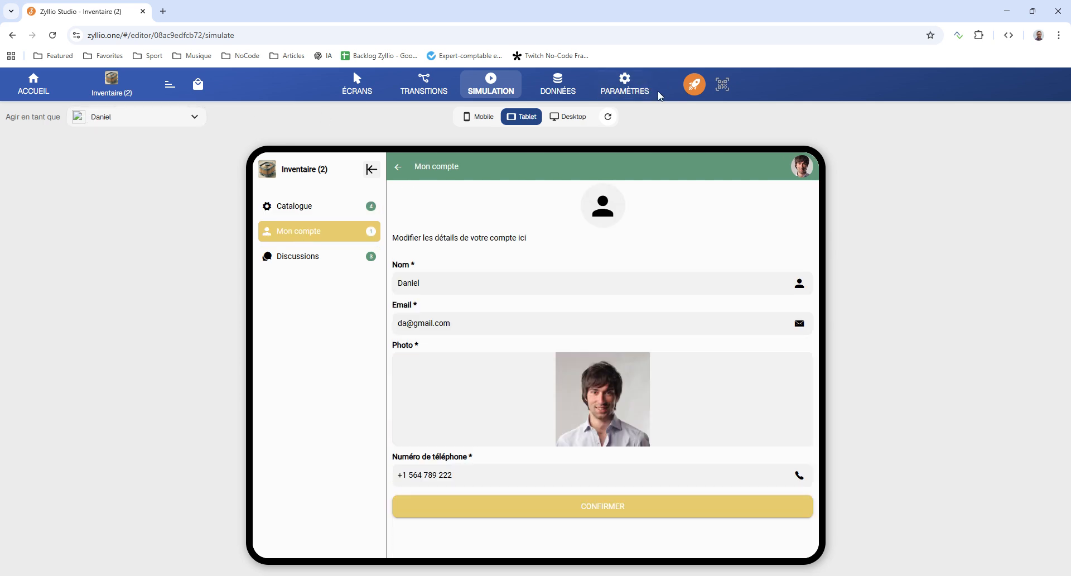
Restart the simulation as the second listed user to check the navigation items, and return to the screen design
click(608, 116)
click(127, 126)
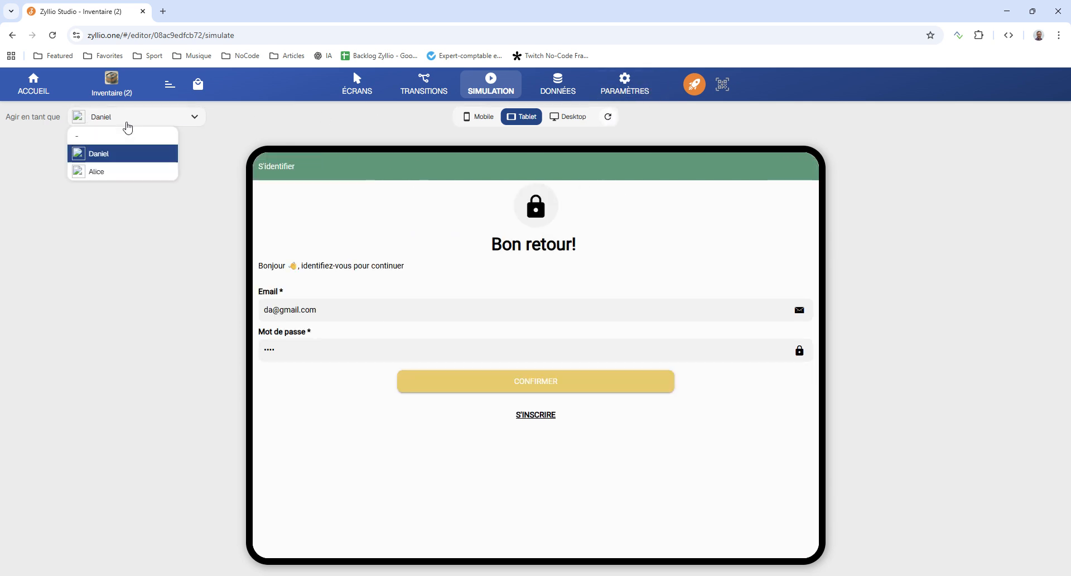
click(120, 173)
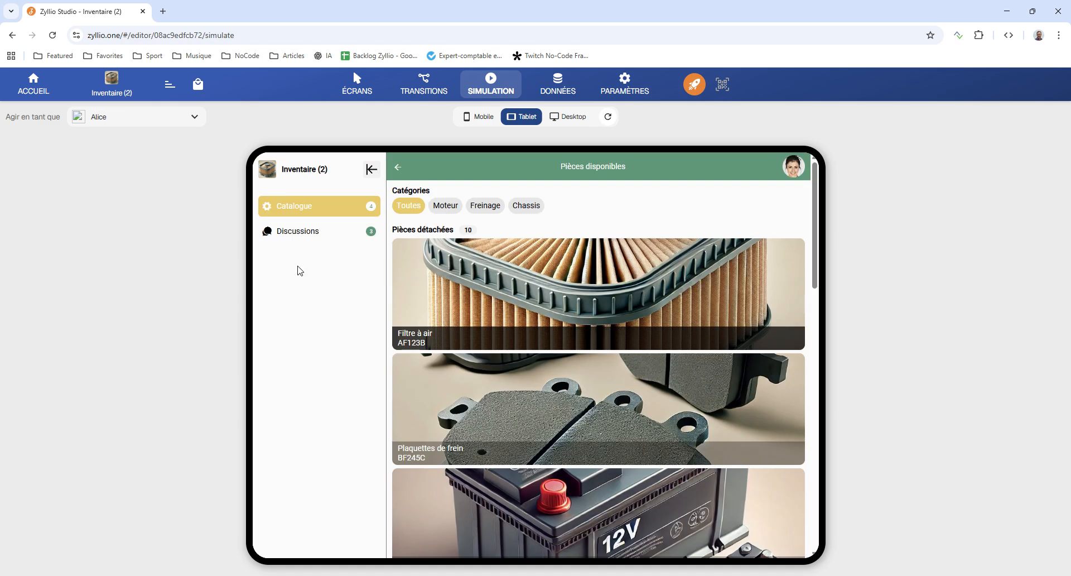
click(356, 83)
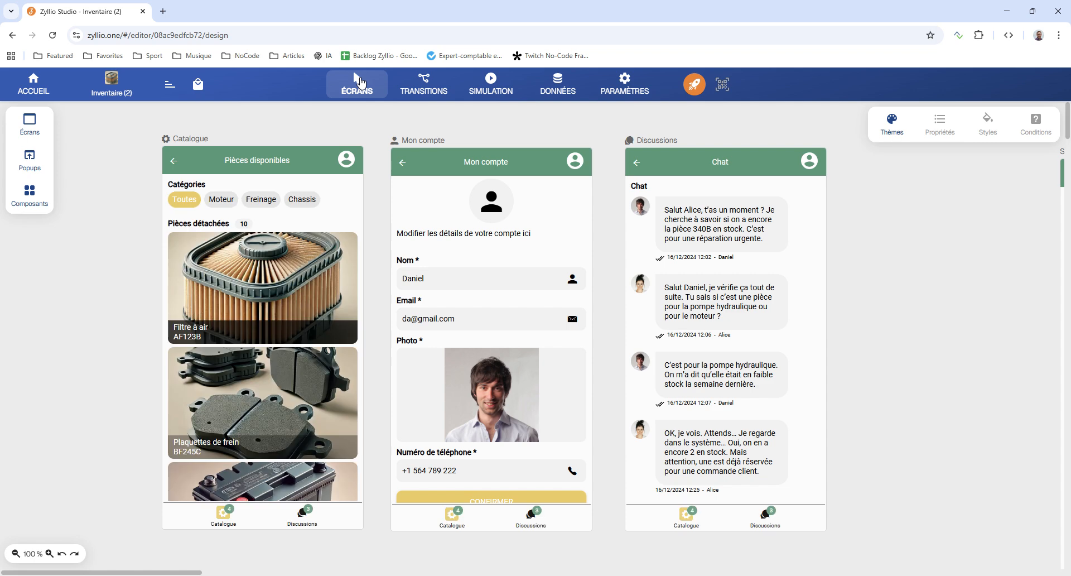